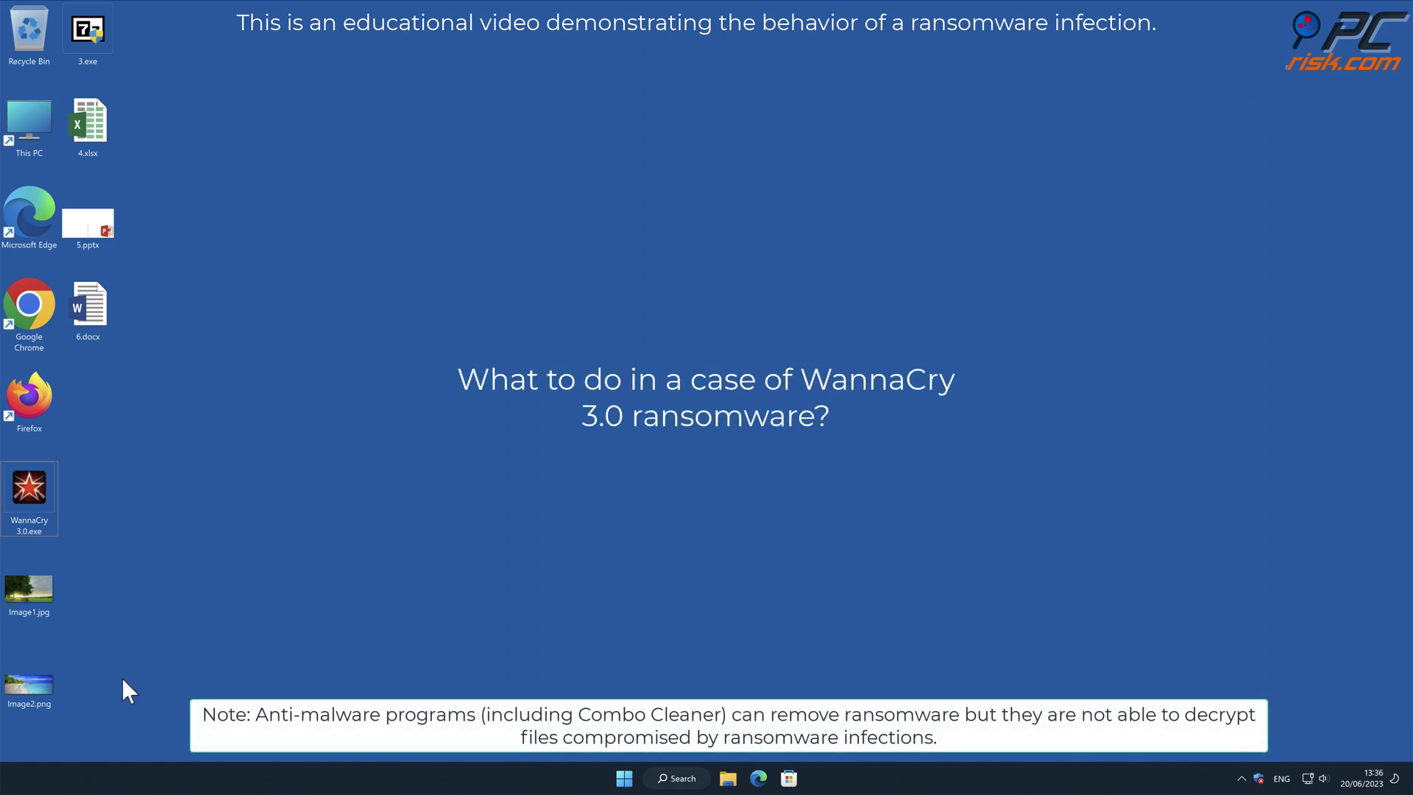
- View Image2.png in the photo viewer, then close the viewer
{"action": "double_click", "coordinate": [38, 681]}
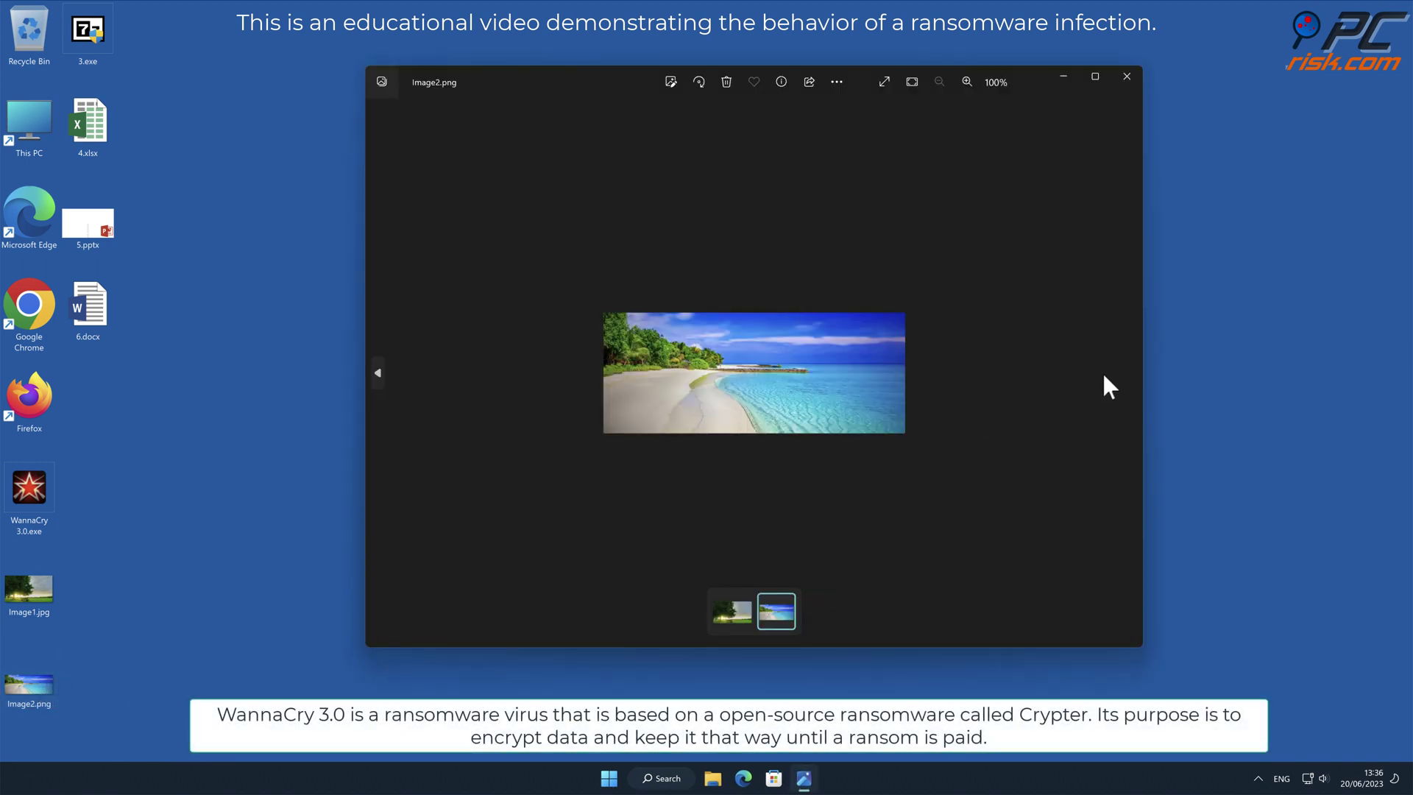
{"action": "left_click", "coordinate": [1273, 347]}
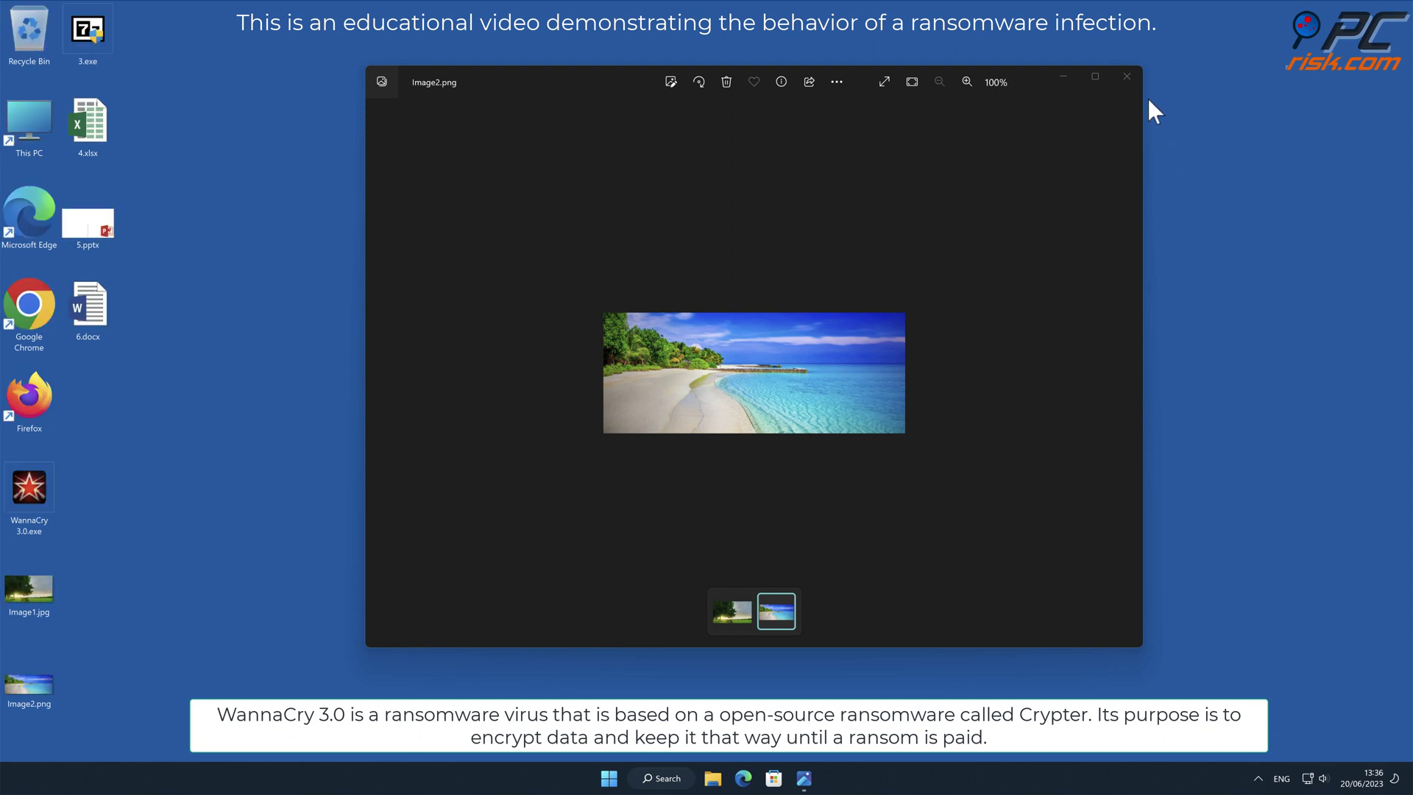
{"action": "left_click", "coordinate": [1126, 80]}
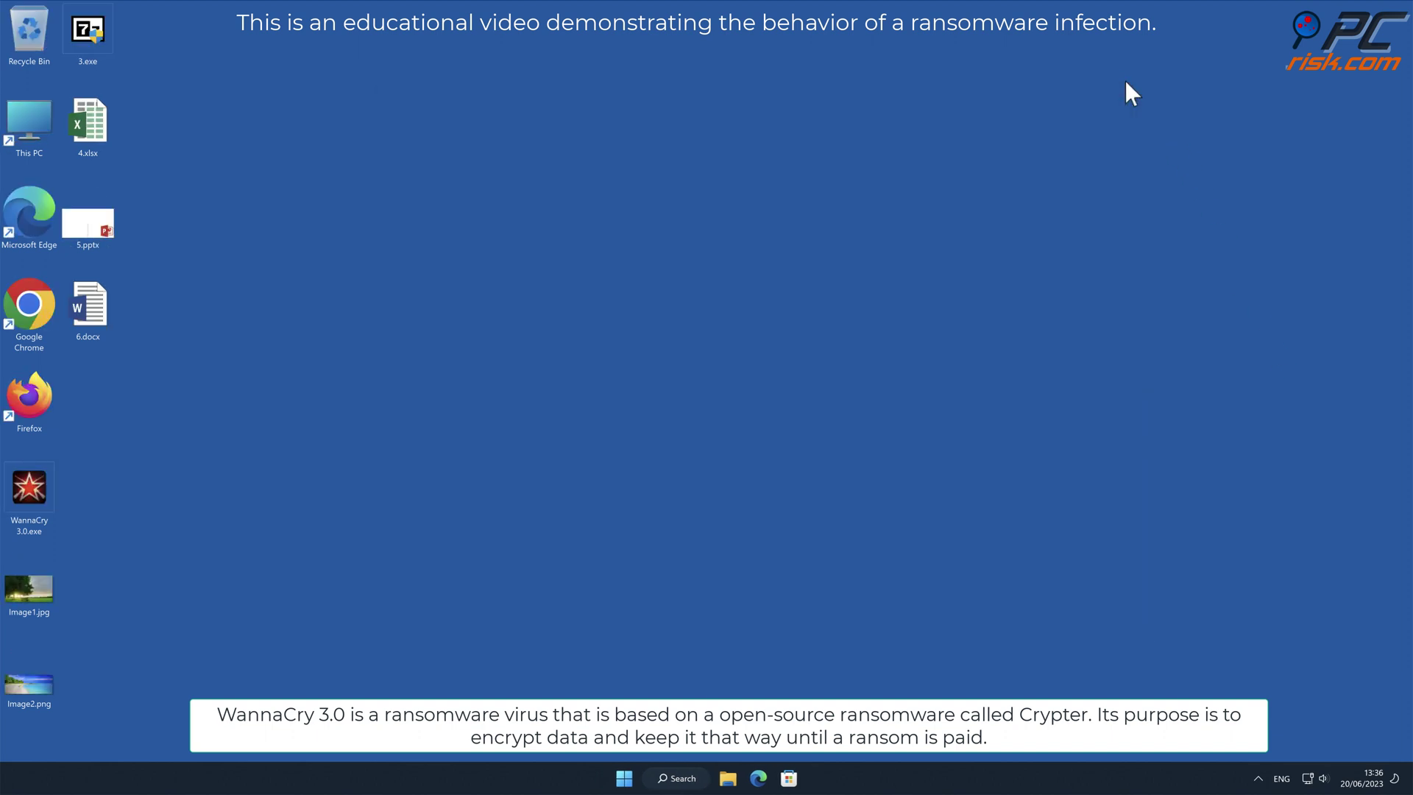
- Run WannaCry 3.0.exe as administrator, approving the User Account Control prompt
{"action": "right_click", "coordinate": [29, 491]}
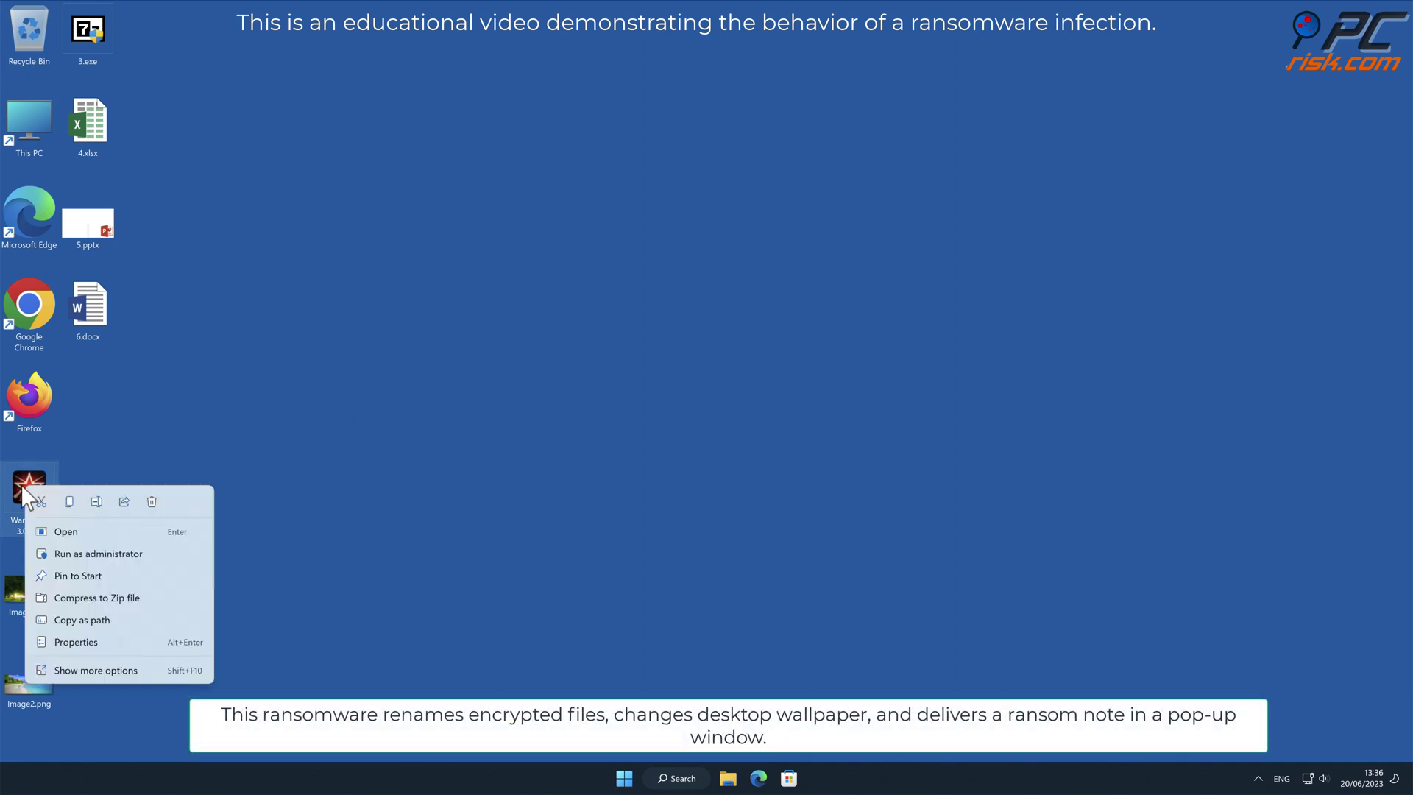
{"action": "left_click", "coordinate": [100, 554]}
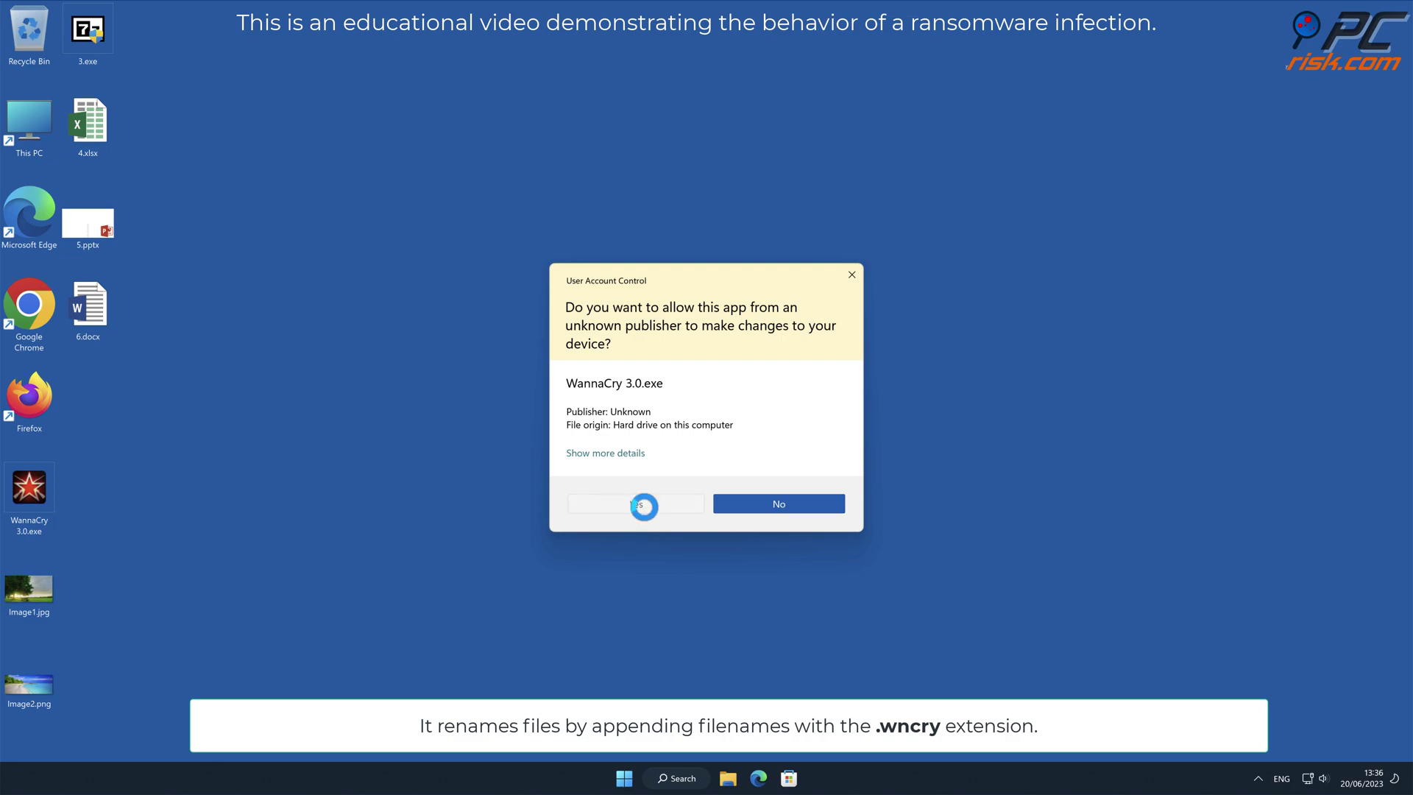
{"action": "left_click", "coordinate": [643, 505]}
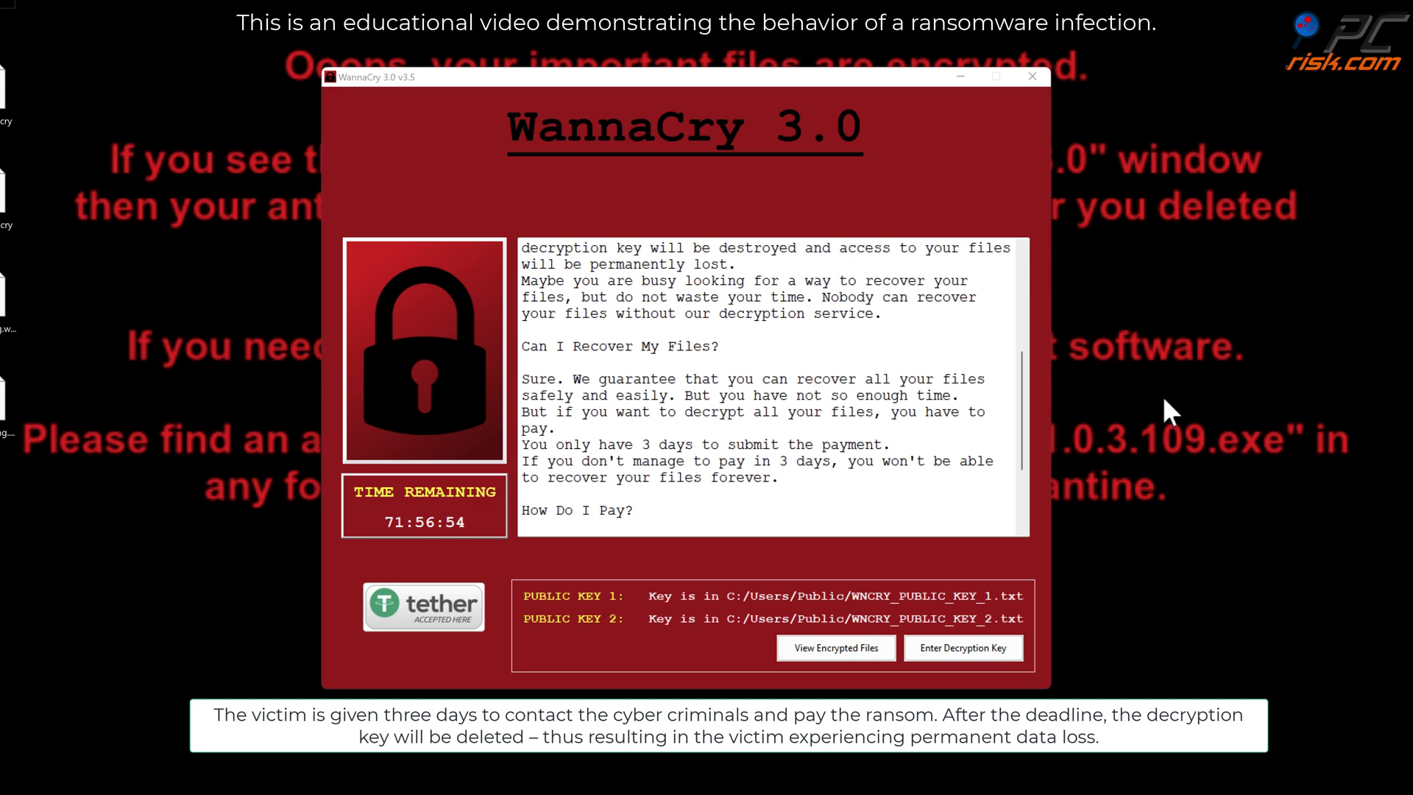
{"action": "scroll", "coordinate": [1030, 394], "scroll_direction": "down", "scroll_amount": 3}
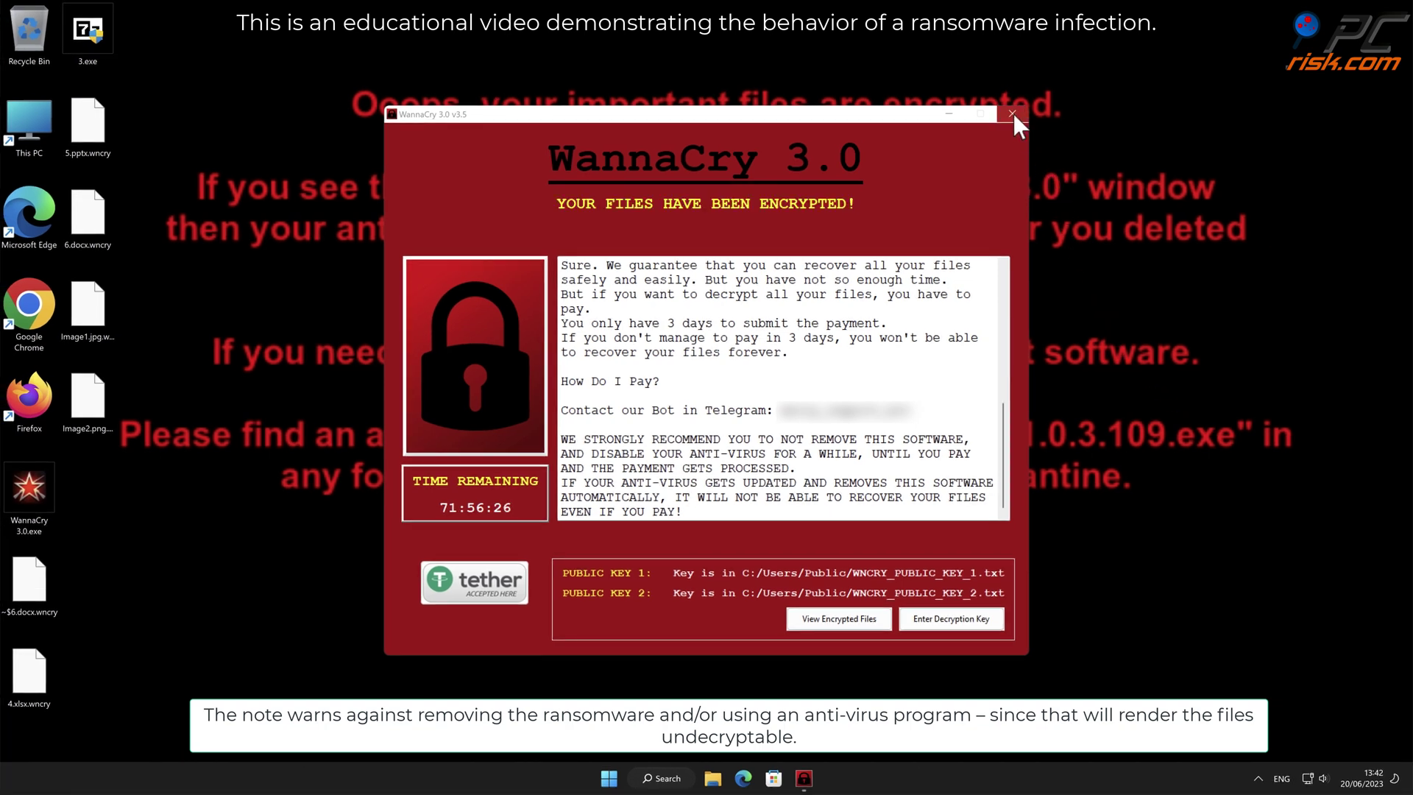
- Close the WannaCry 3.0 ransom note window
{"action": "left_click", "coordinate": [1012, 112]}
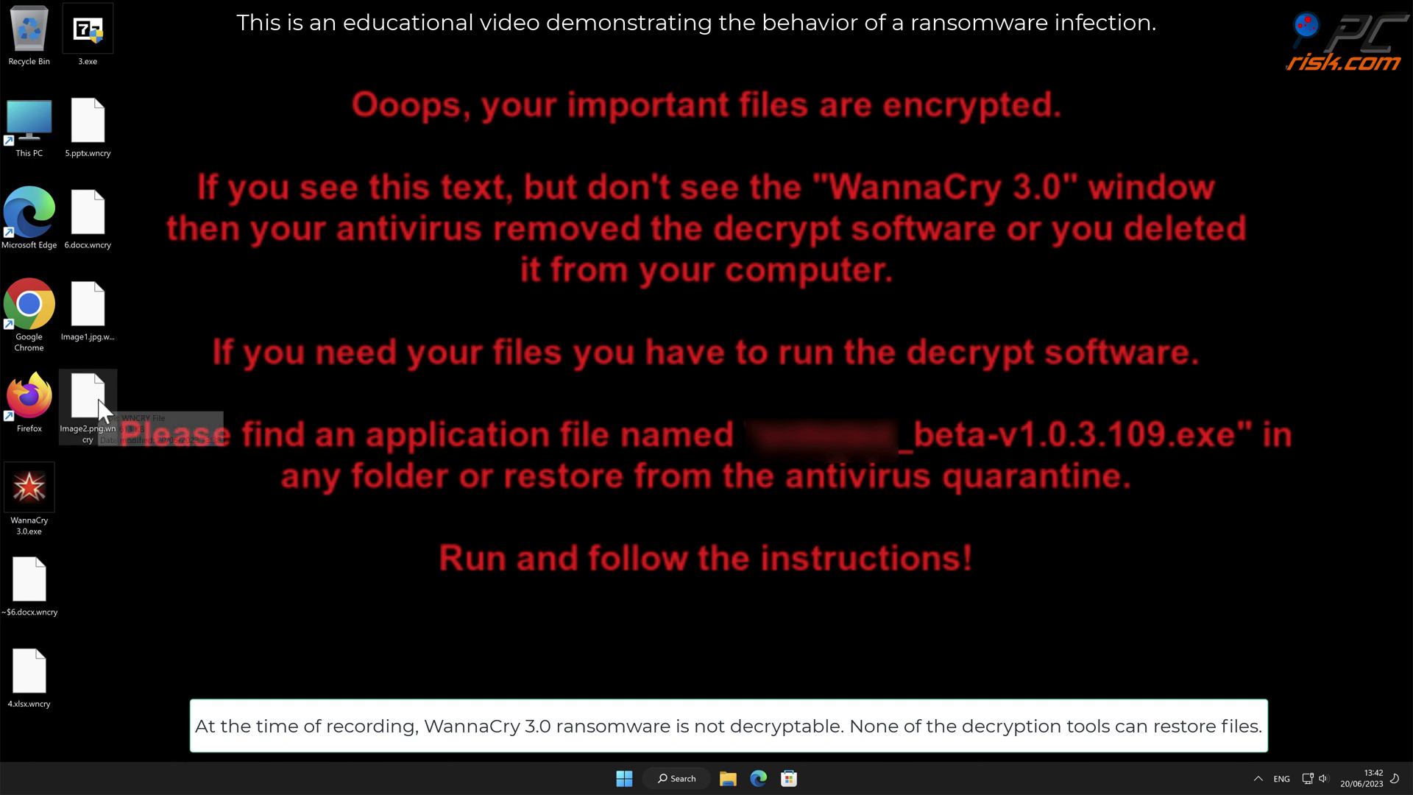
{"action": "left_click", "coordinate": [472, 312]}
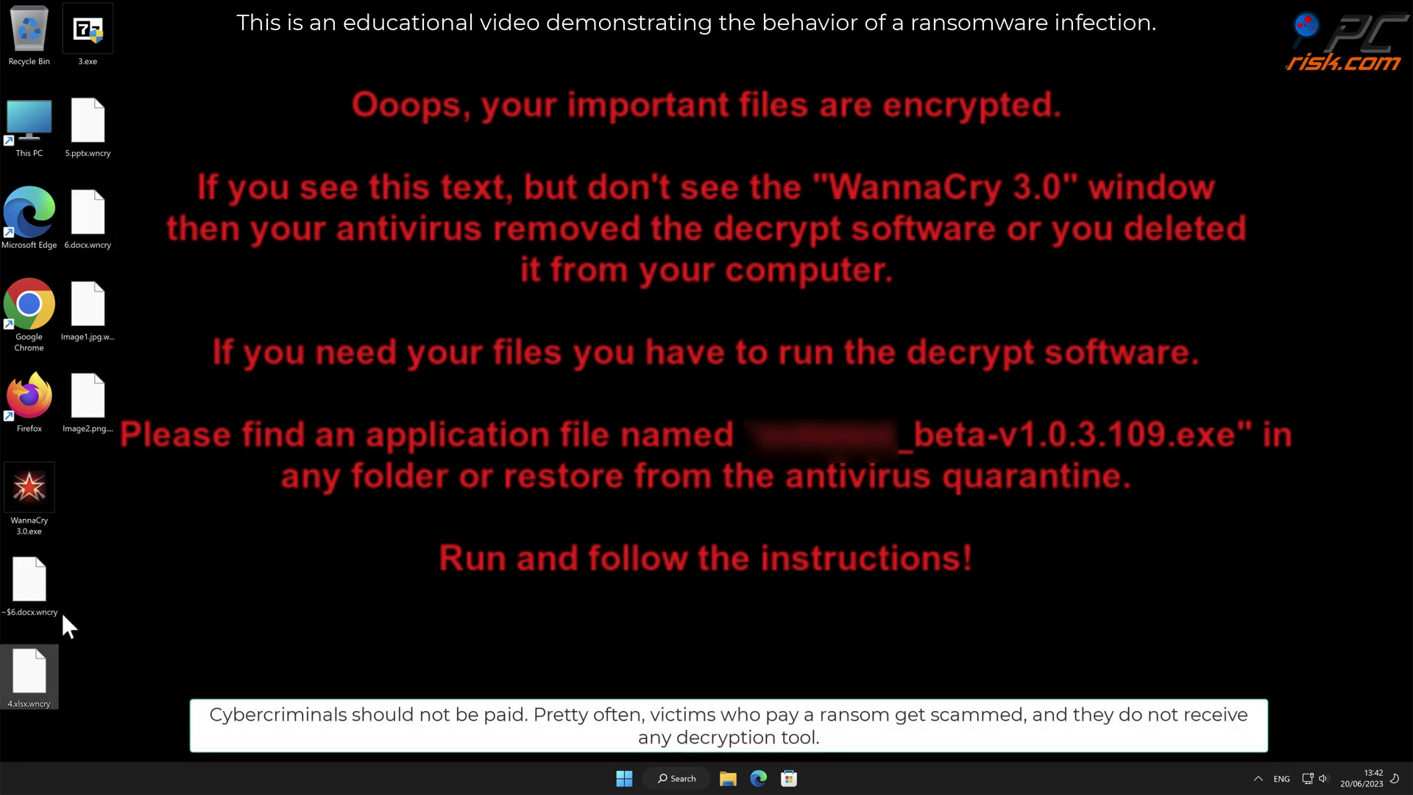
{"action": "left_click", "coordinate": [83, 417]}
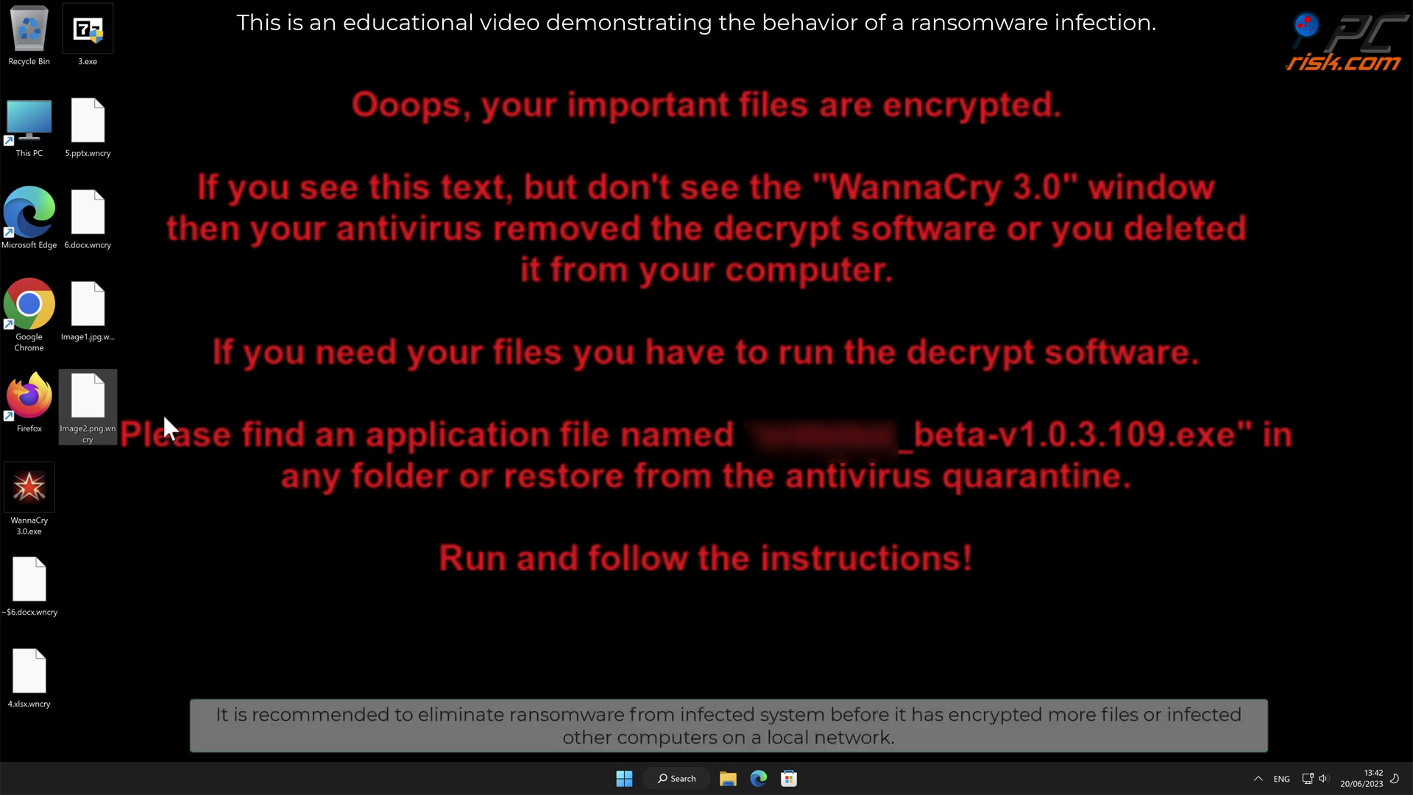
{"action": "left_click", "coordinate": [162, 412]}
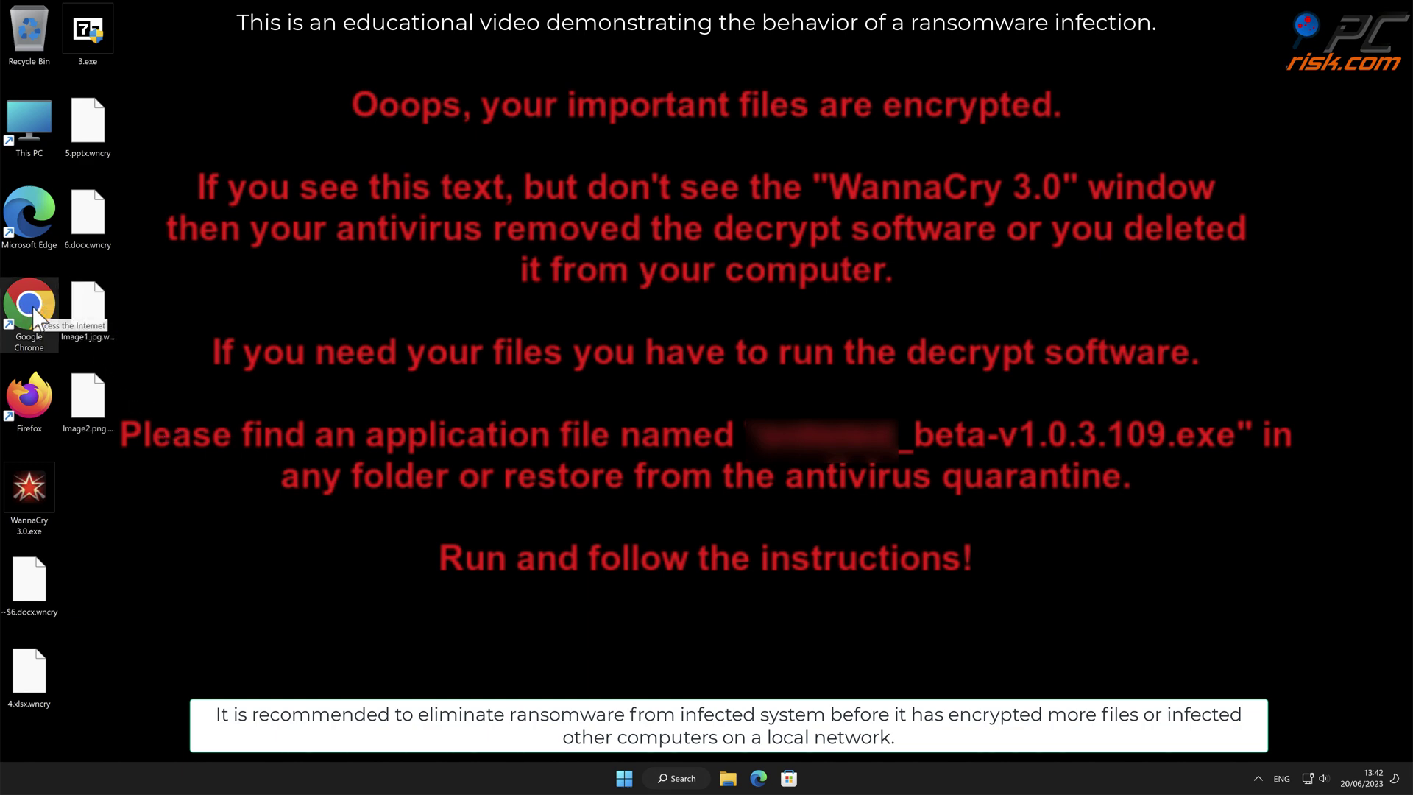
{"action": "double_click", "coordinate": [37, 313]}
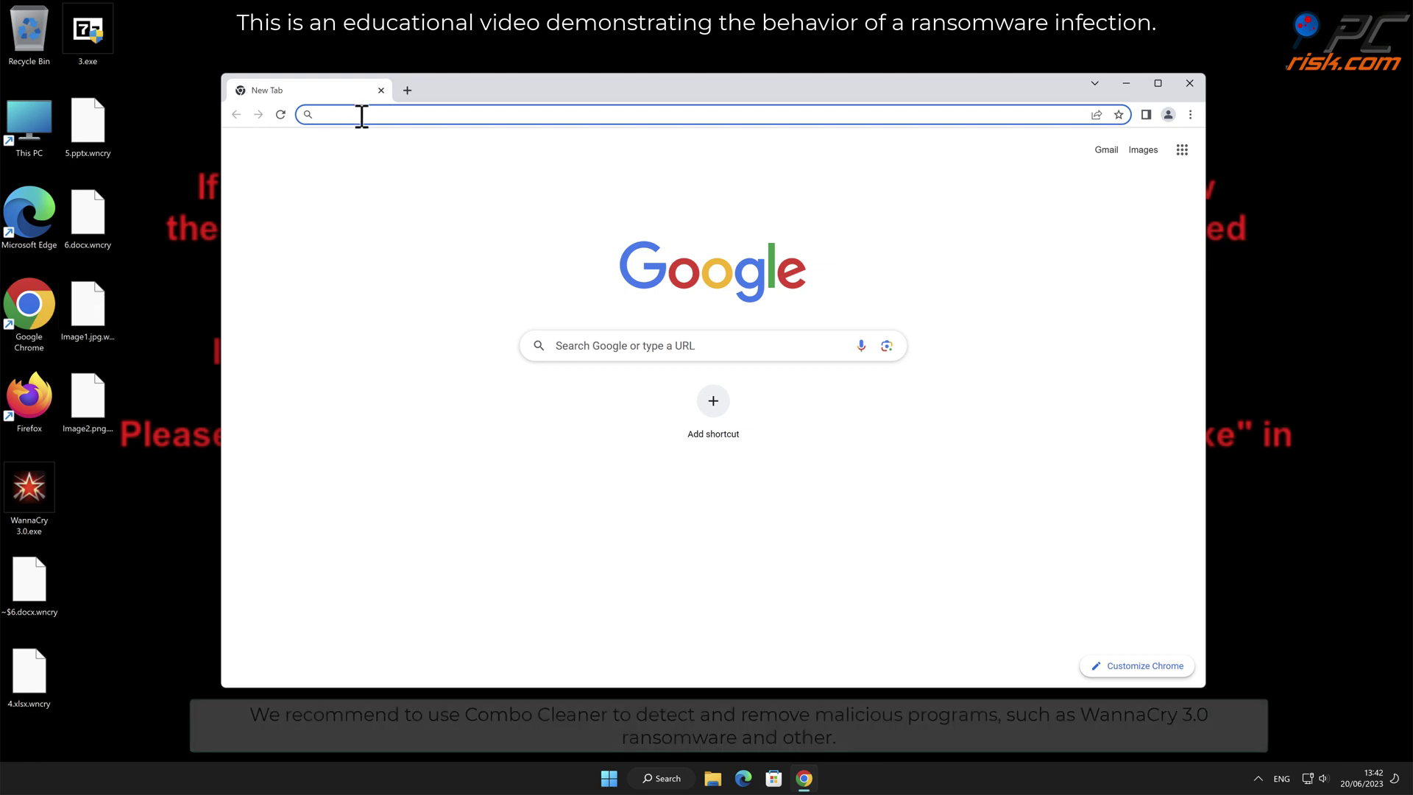
{"action": "type", "text": "www.c"}
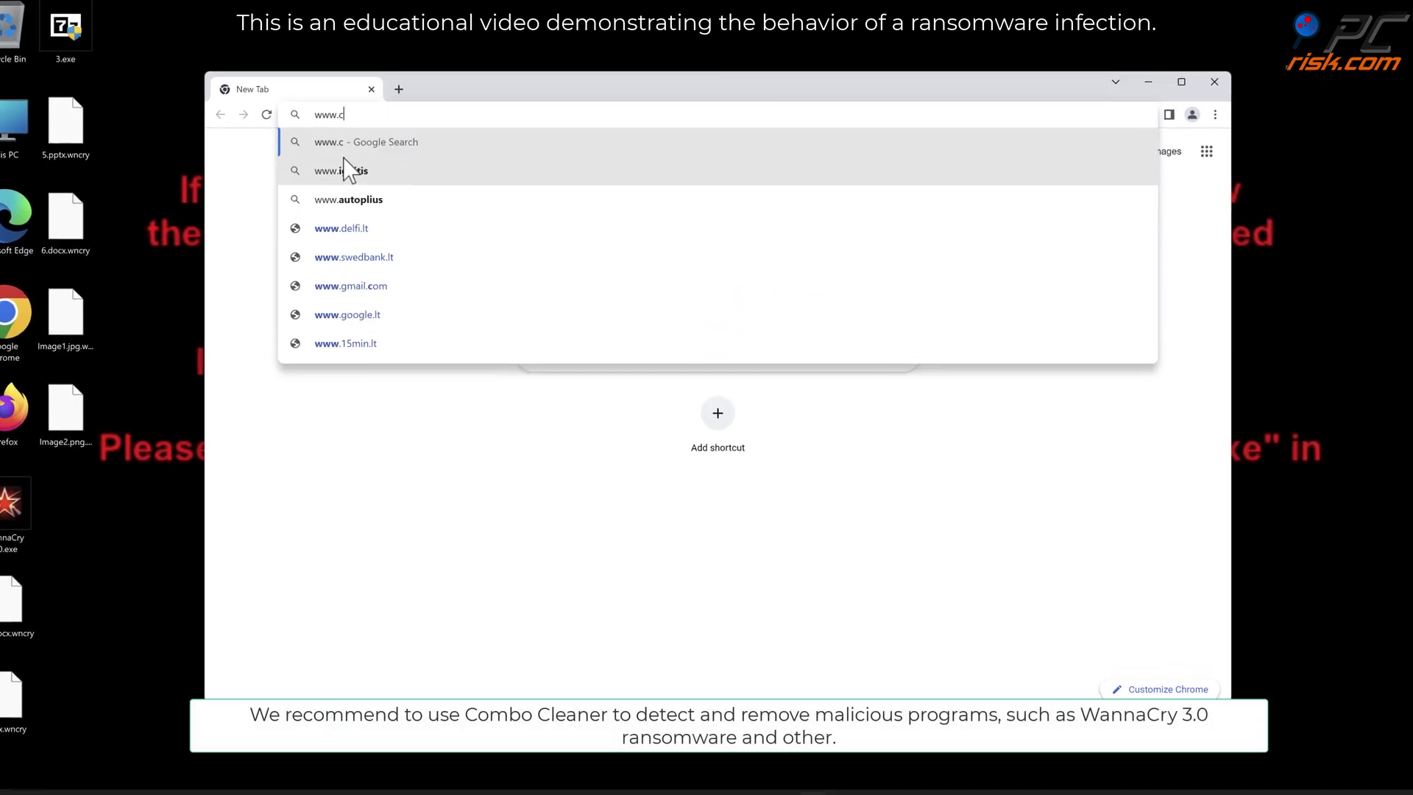
{"action": "type", "text": "ombocleaner.com"}
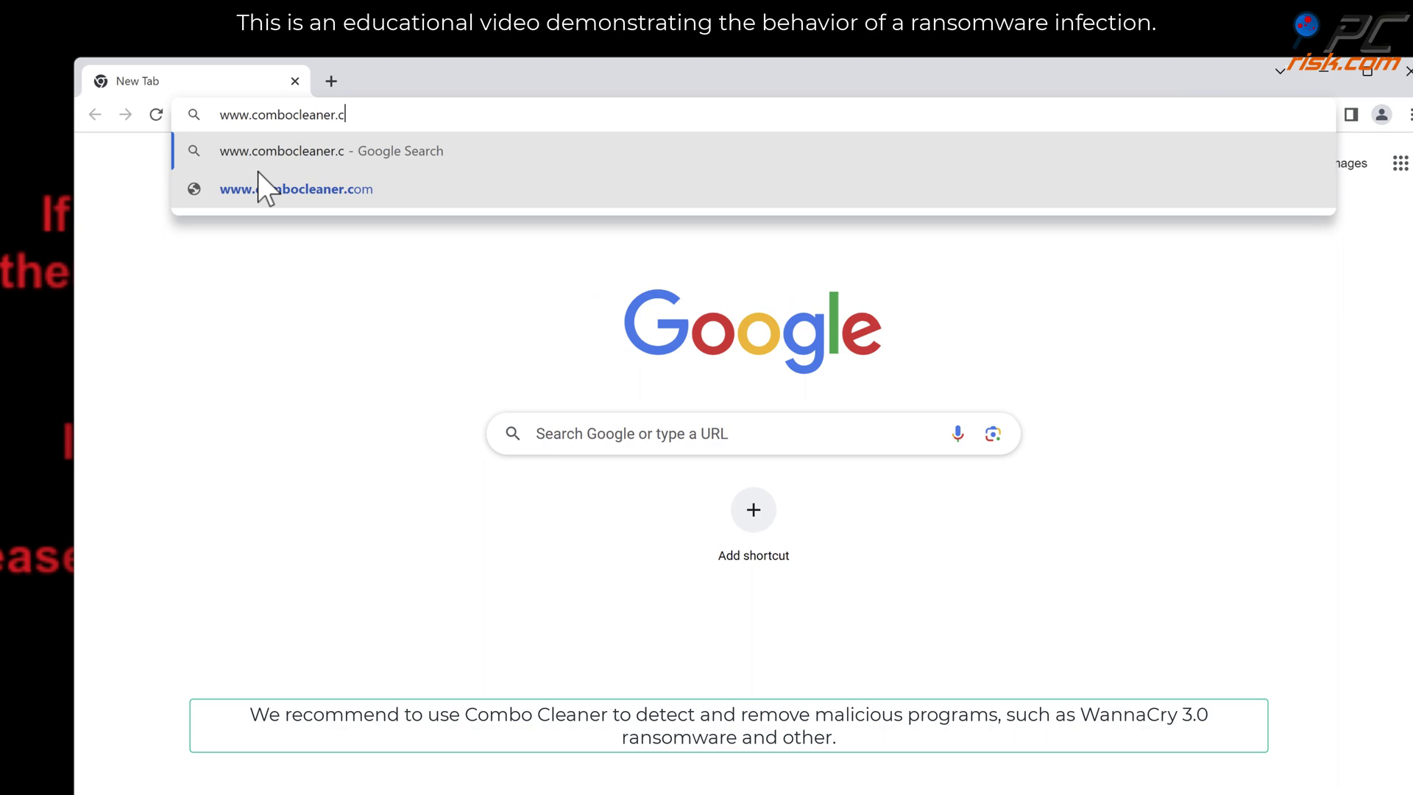
{"action": "key", "text": "Return"}
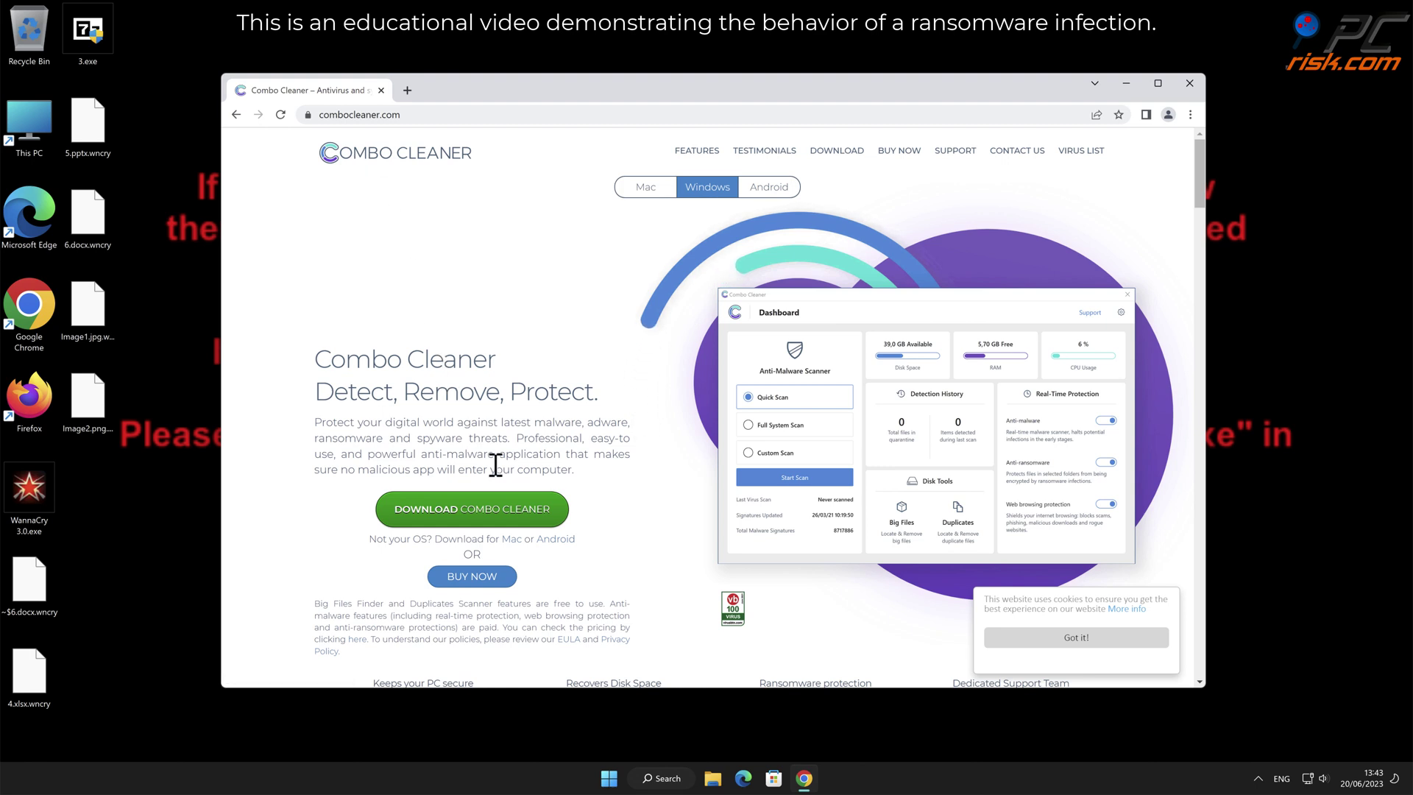
{"action": "left_click", "coordinate": [549, 516]}
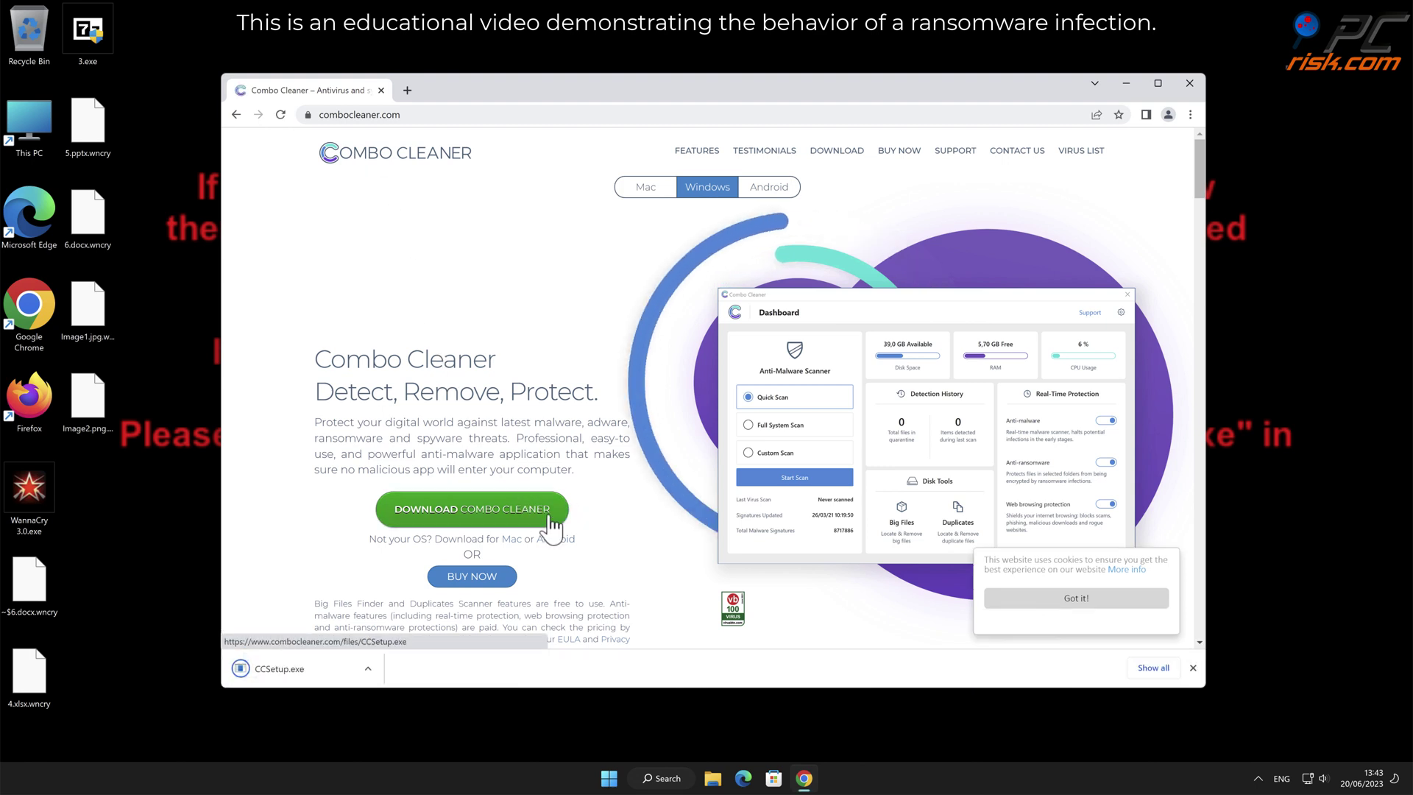
- Run CCSetup.exe, approve UAC, and complete the InstallShield Wizard into the default folder
{"action": "left_click", "coordinate": [278, 668]}
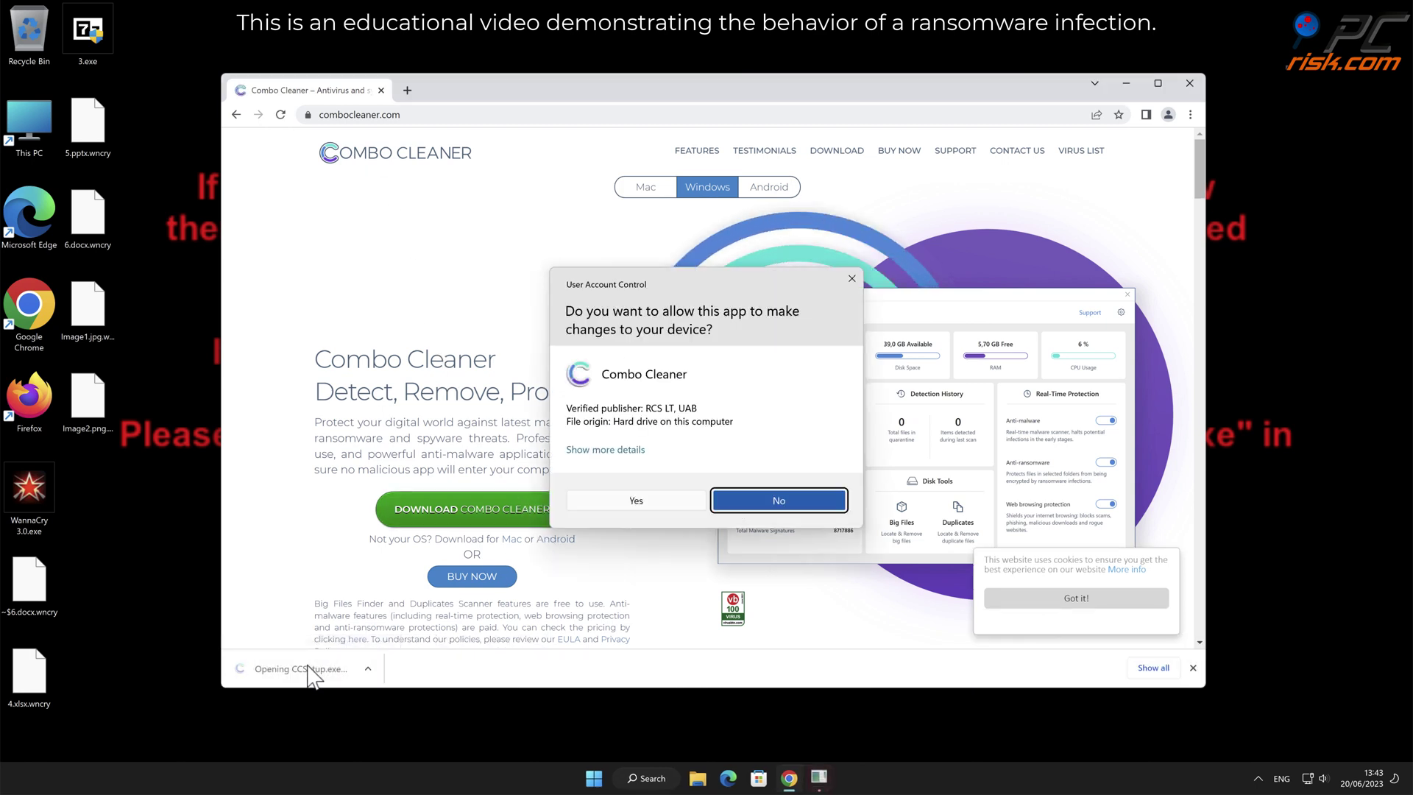
{"action": "left_click", "coordinate": [637, 501]}
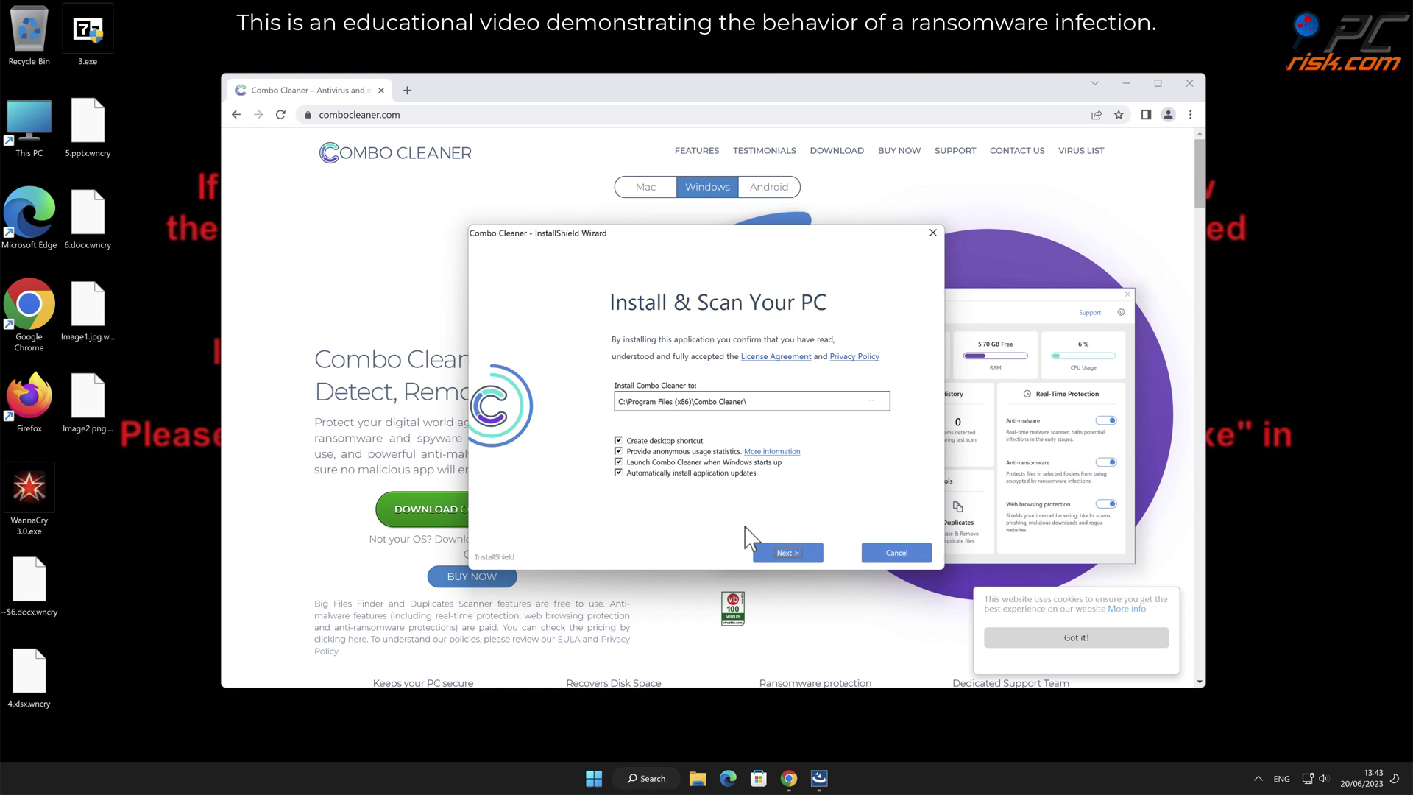
{"action": "left_click", "coordinate": [787, 552]}
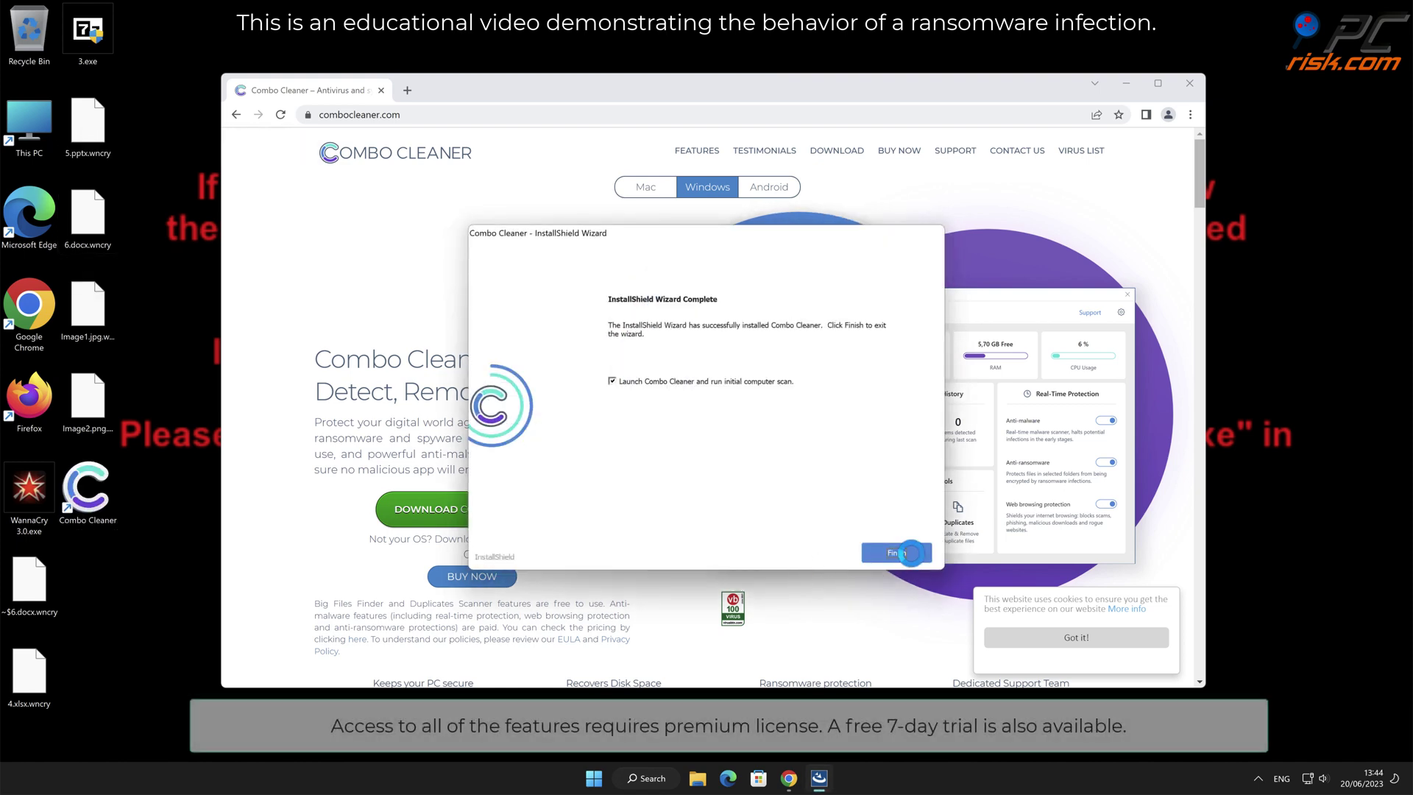
{"action": "left_click", "coordinate": [916, 557]}
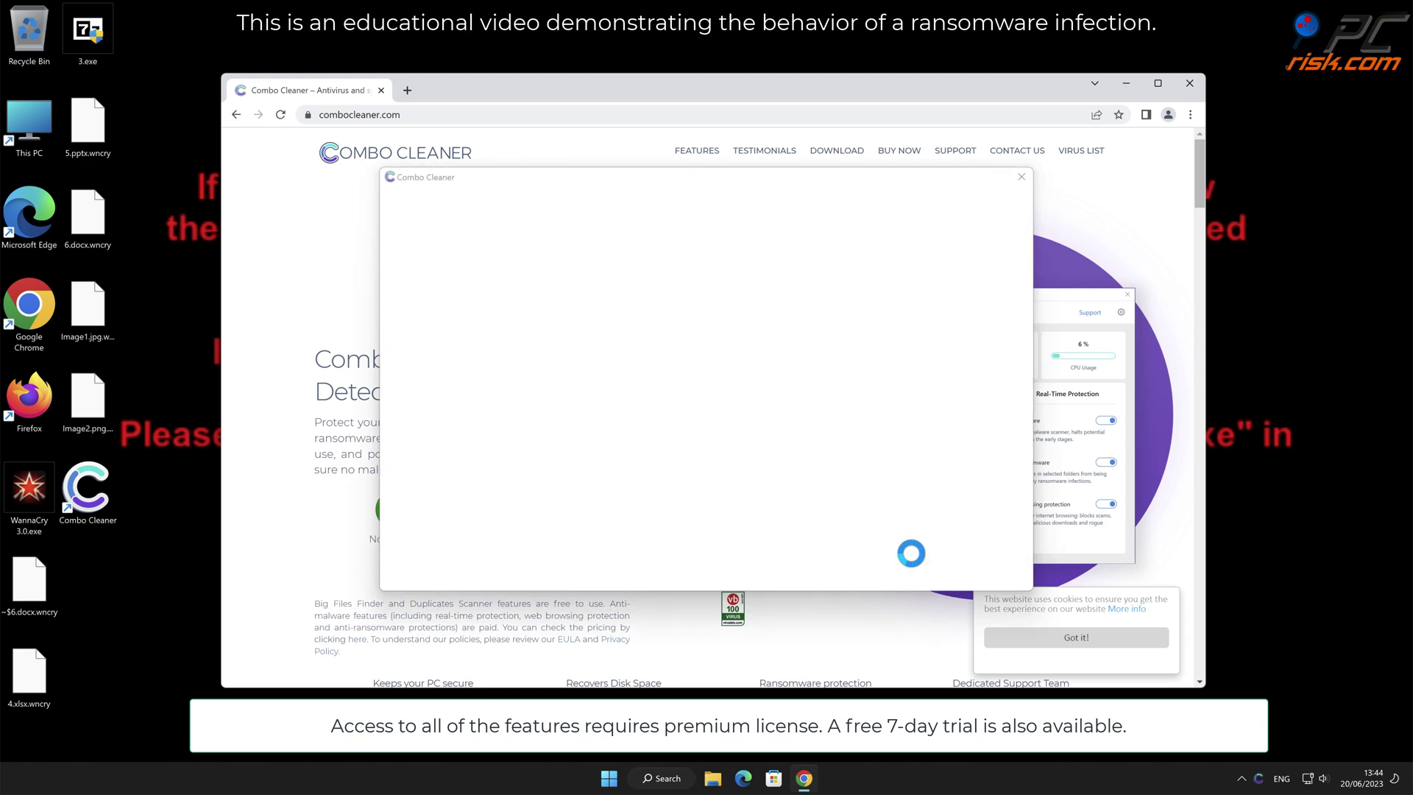
- Close Chrome while Combo Cleaner's scan flags WannaCry 3.0.exe as Trojan.Ransom.Agent.GFEQ
{"action": "left_click", "coordinate": [1189, 84]}
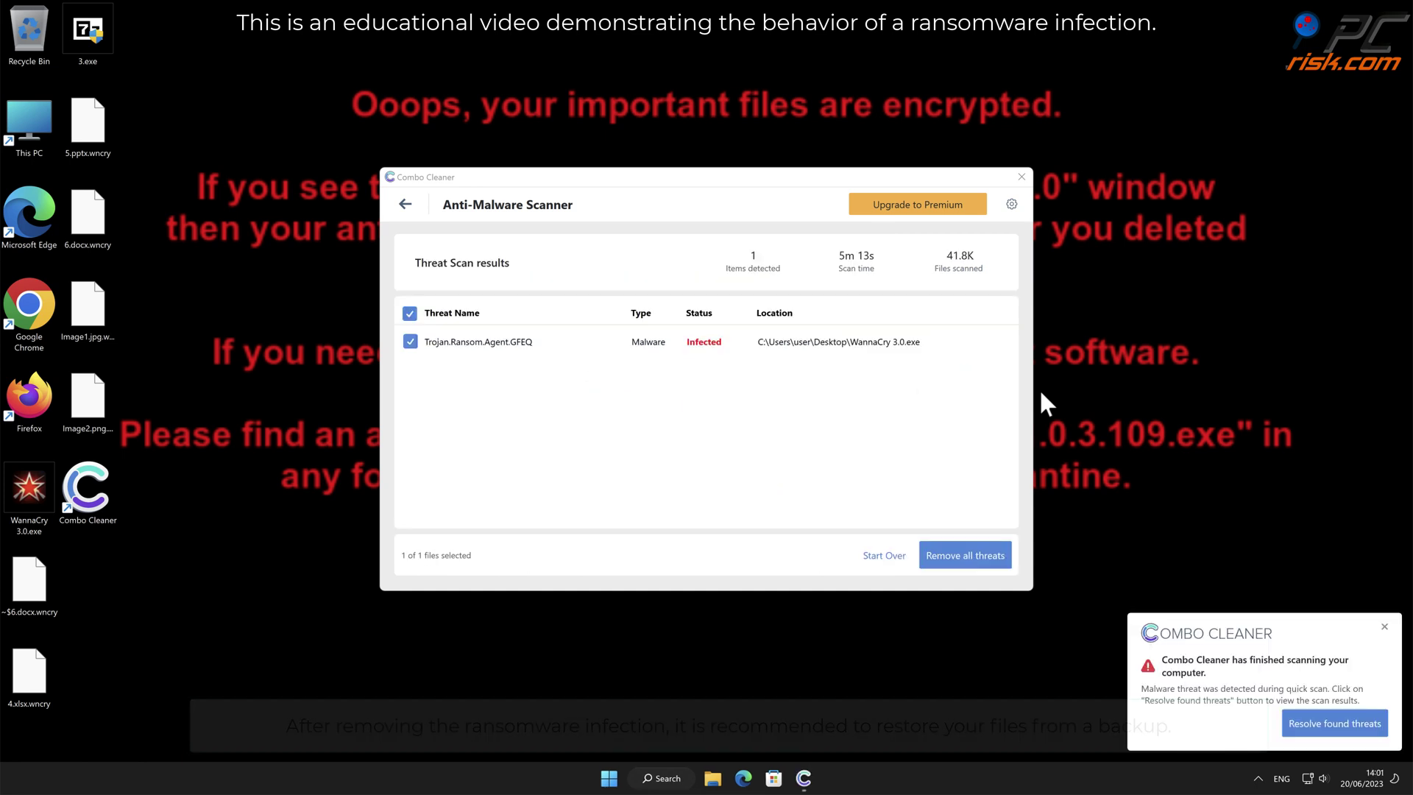
- Activate the Combo Cleaner license, quarantine WannaCry 3.0.exe and close the summary
{"action": "left_click", "coordinate": [982, 557]}
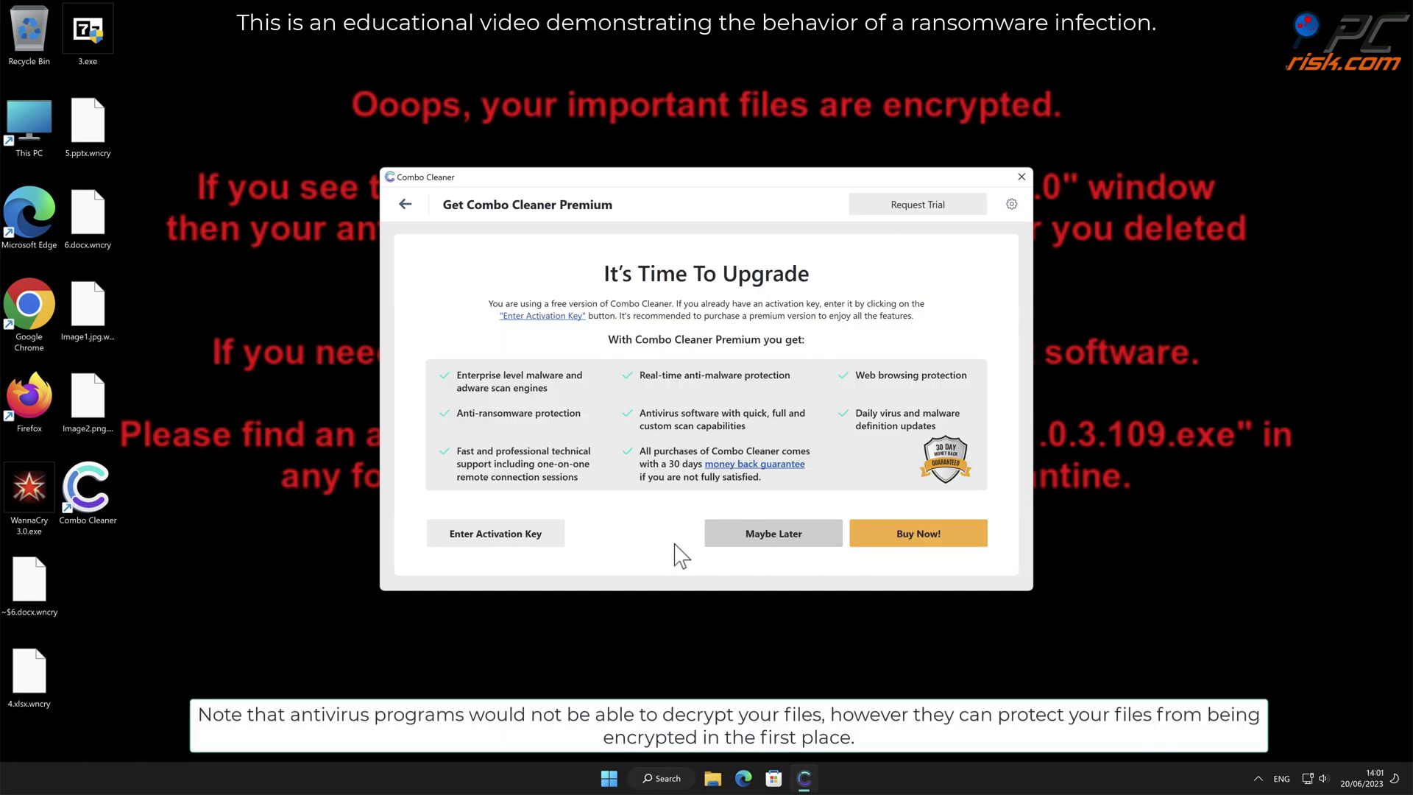
{"action": "left_click", "coordinate": [496, 533]}
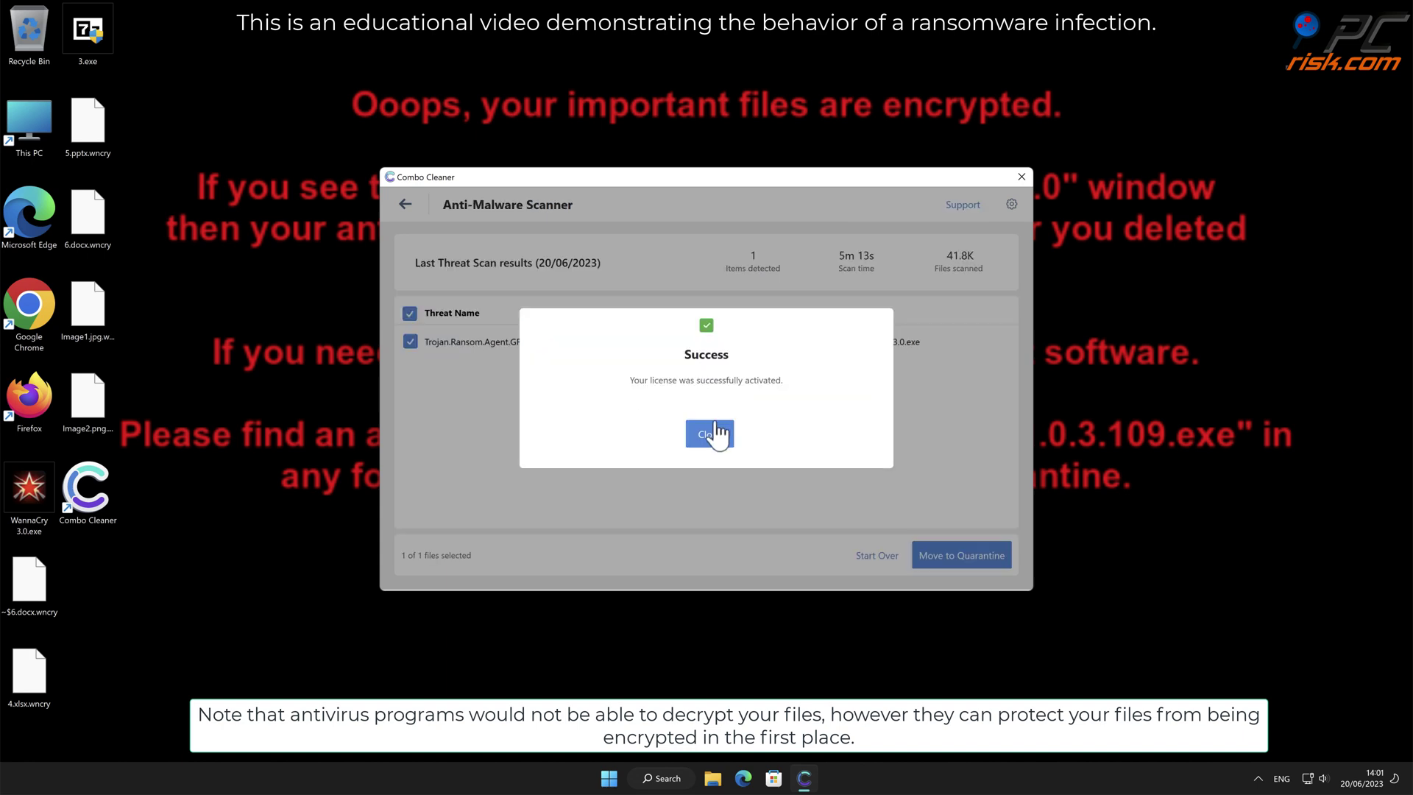
{"action": "left_click", "coordinate": [715, 433]}
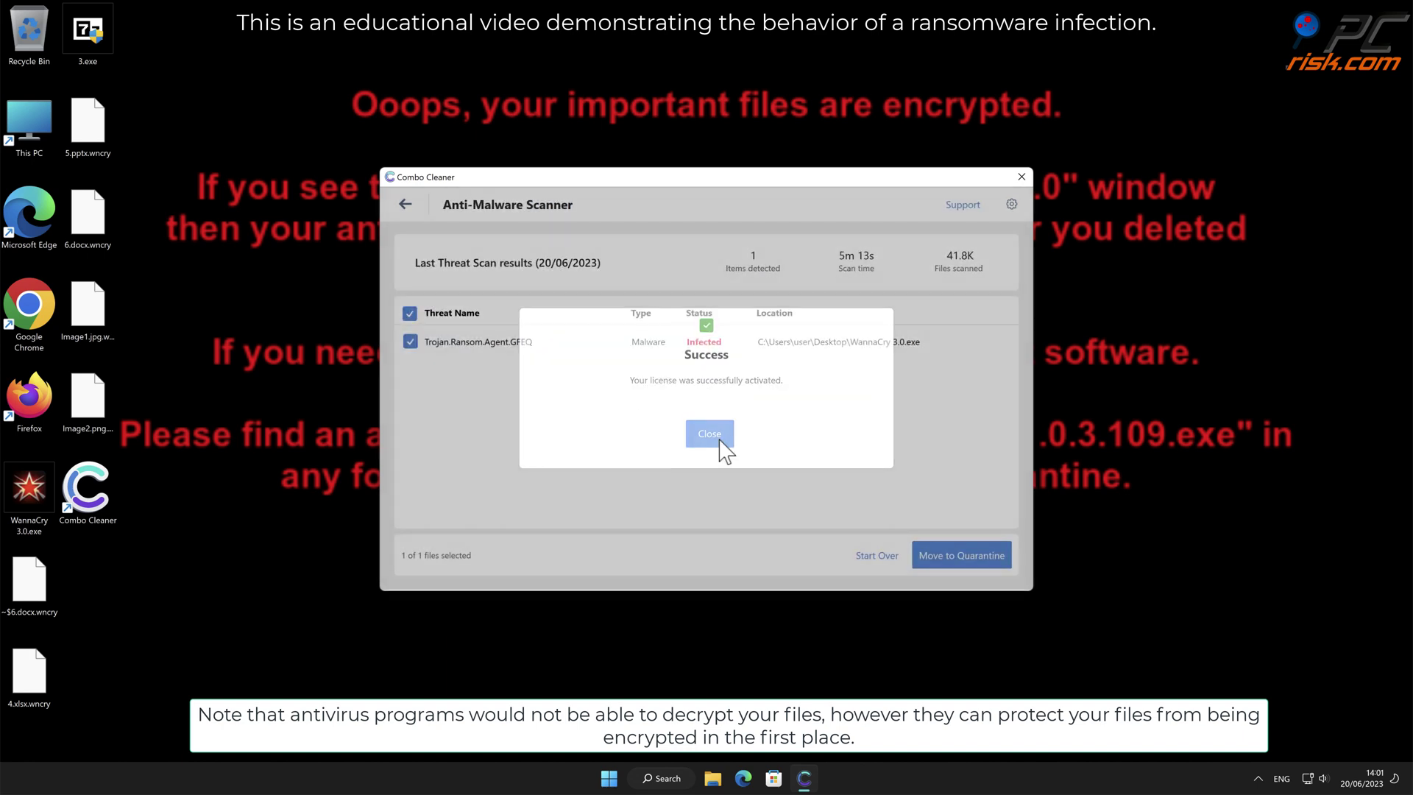
{"action": "left_click", "coordinate": [961, 555]}
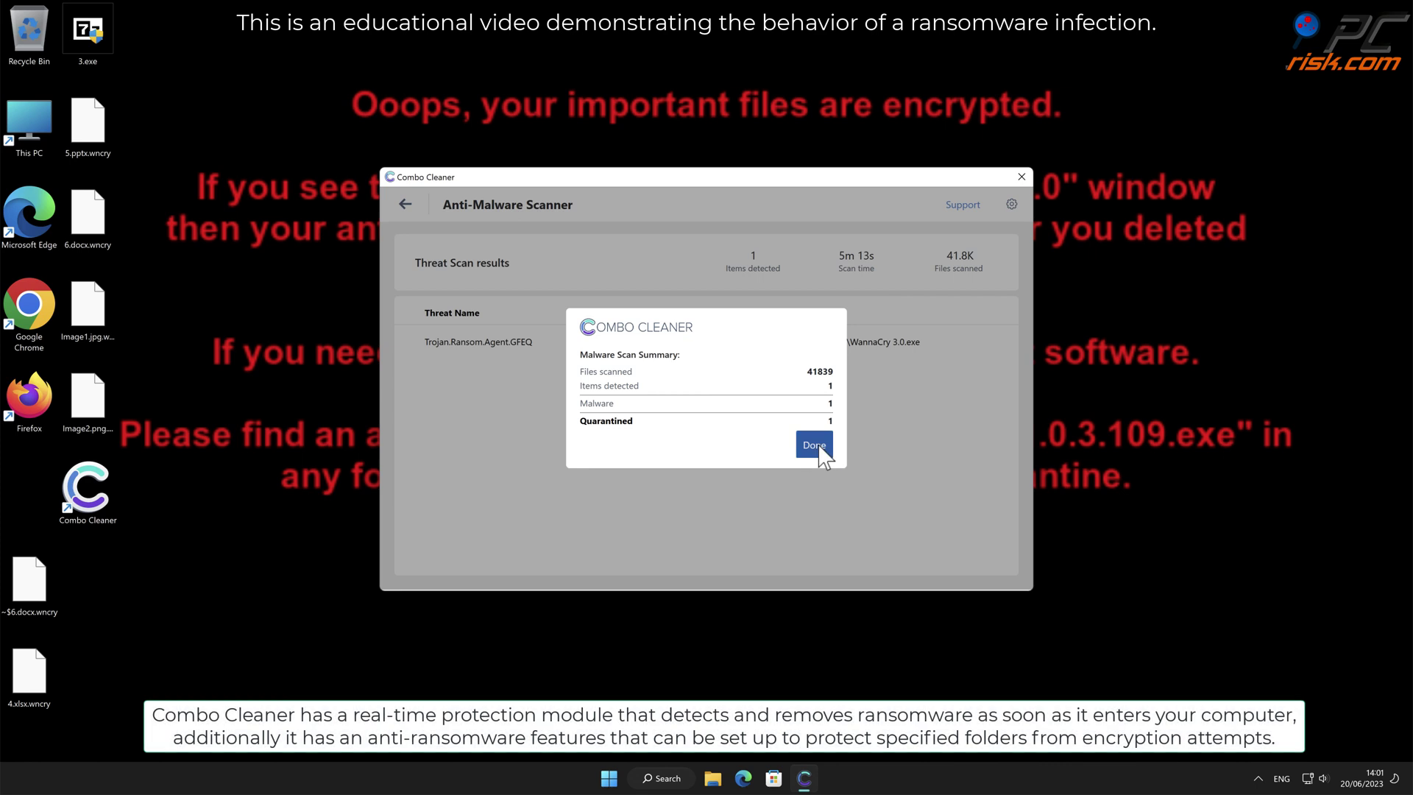
{"action": "left_click", "coordinate": [814, 444]}
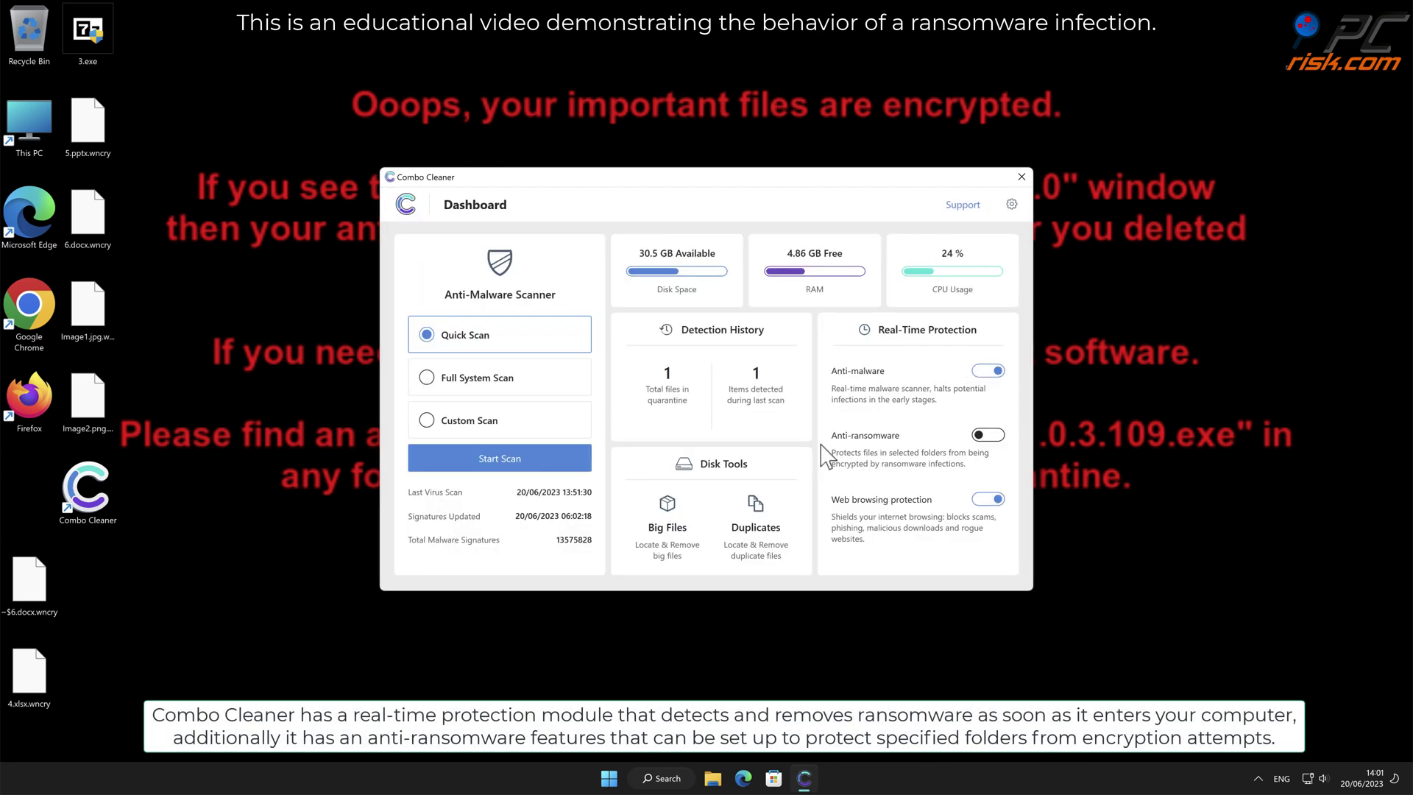
- Add the Desktop folder to anti-ransomware protection and go back to the Dashboard
{"action": "left_click", "coordinate": [983, 435]}
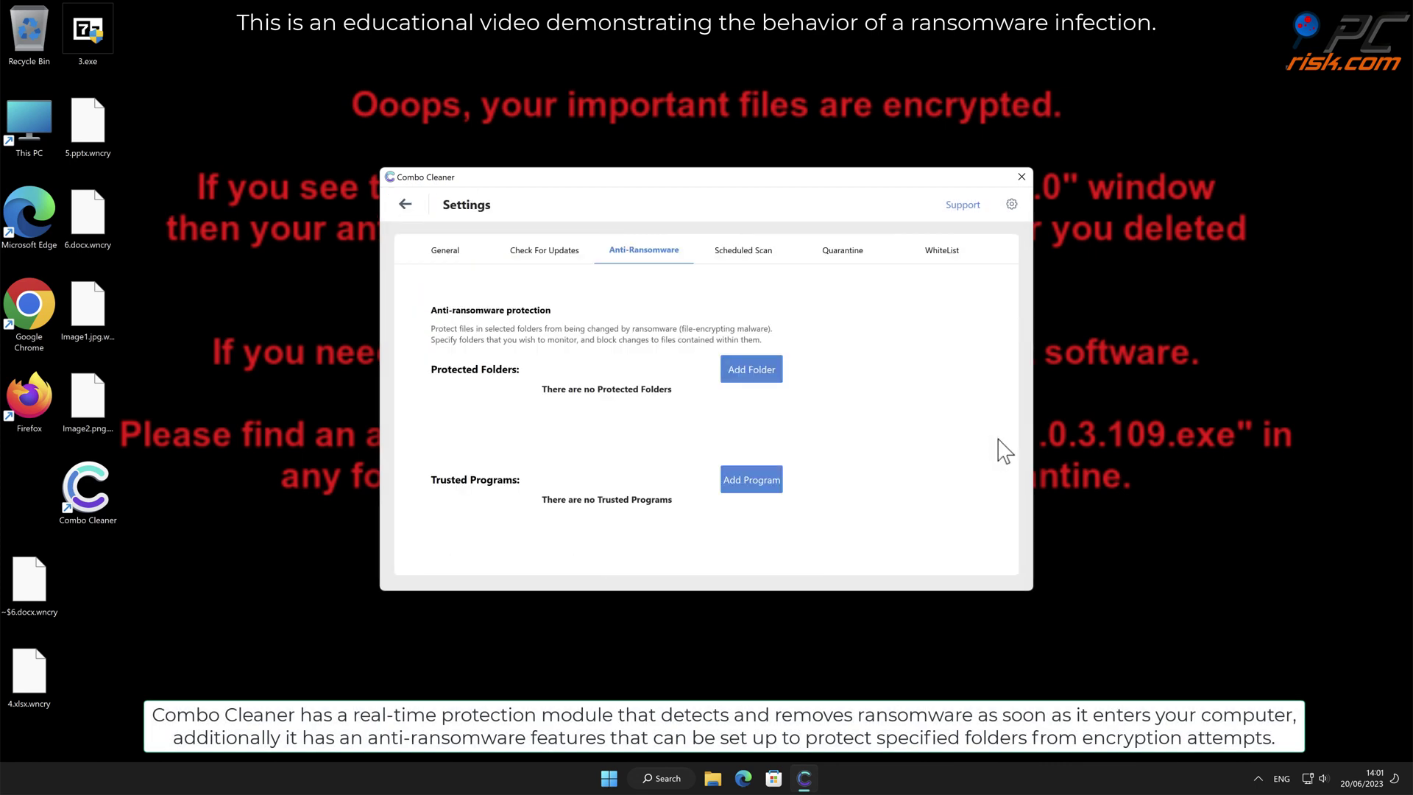
{"action": "left_click", "coordinate": [771, 364]}
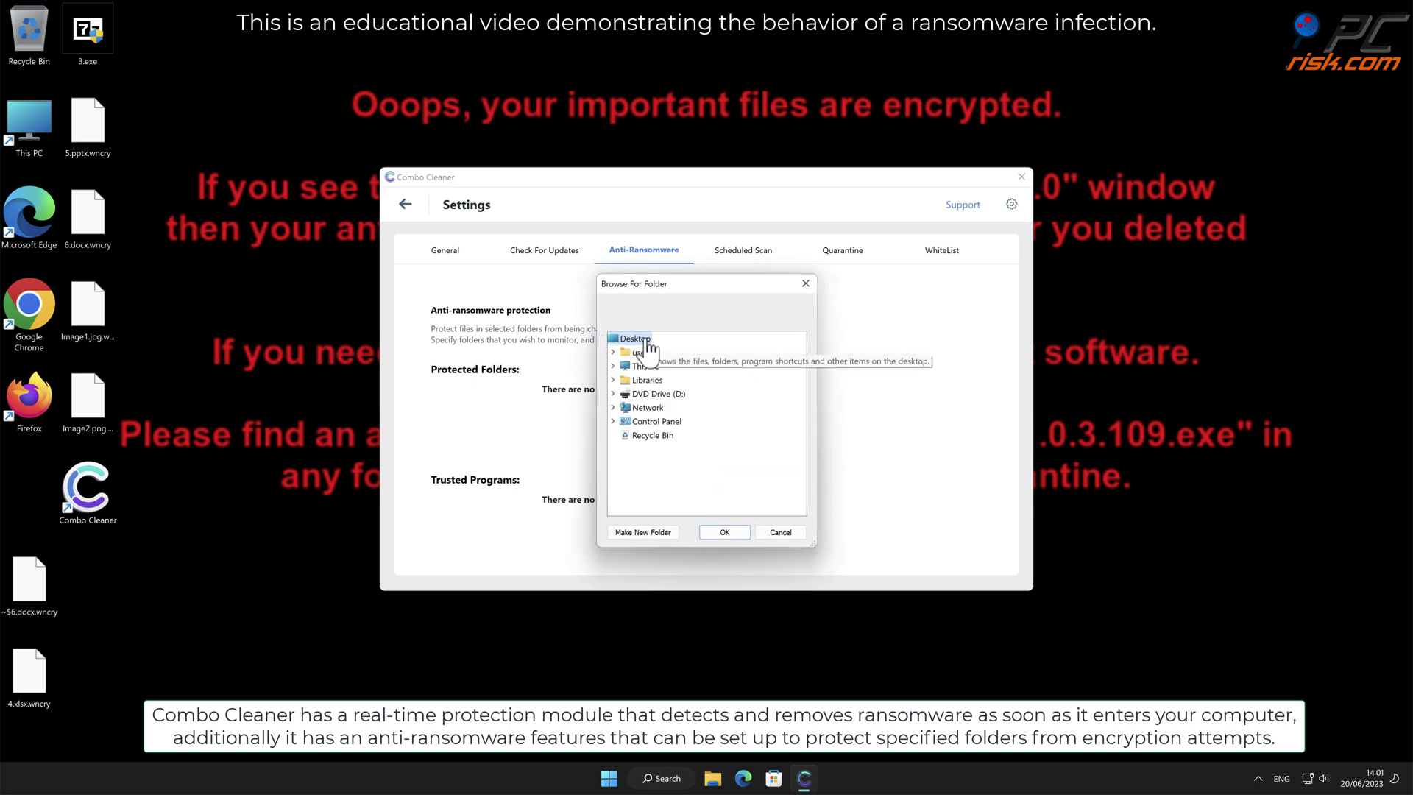
{"action": "left_click", "coordinate": [725, 533]}
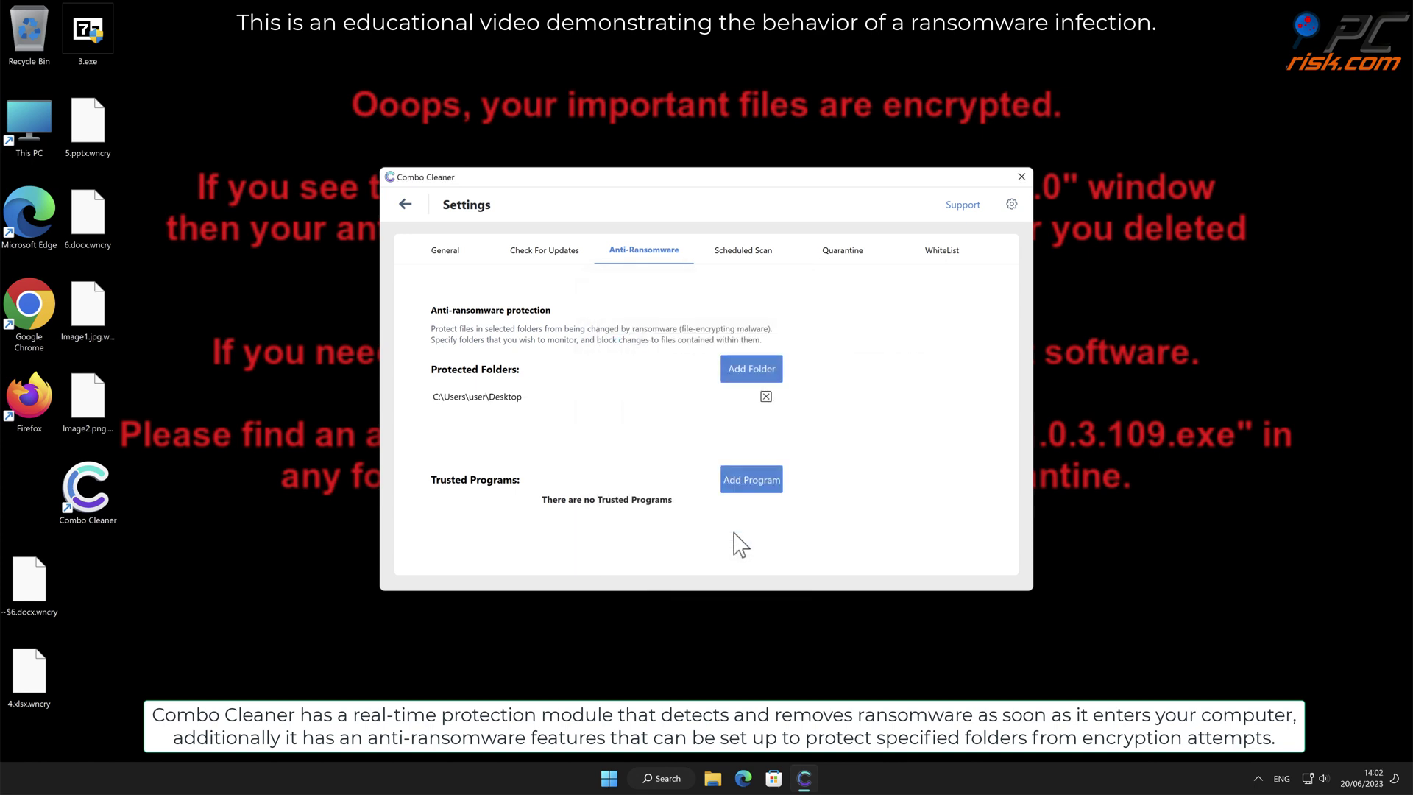
{"action": "left_click", "coordinate": [405, 204]}
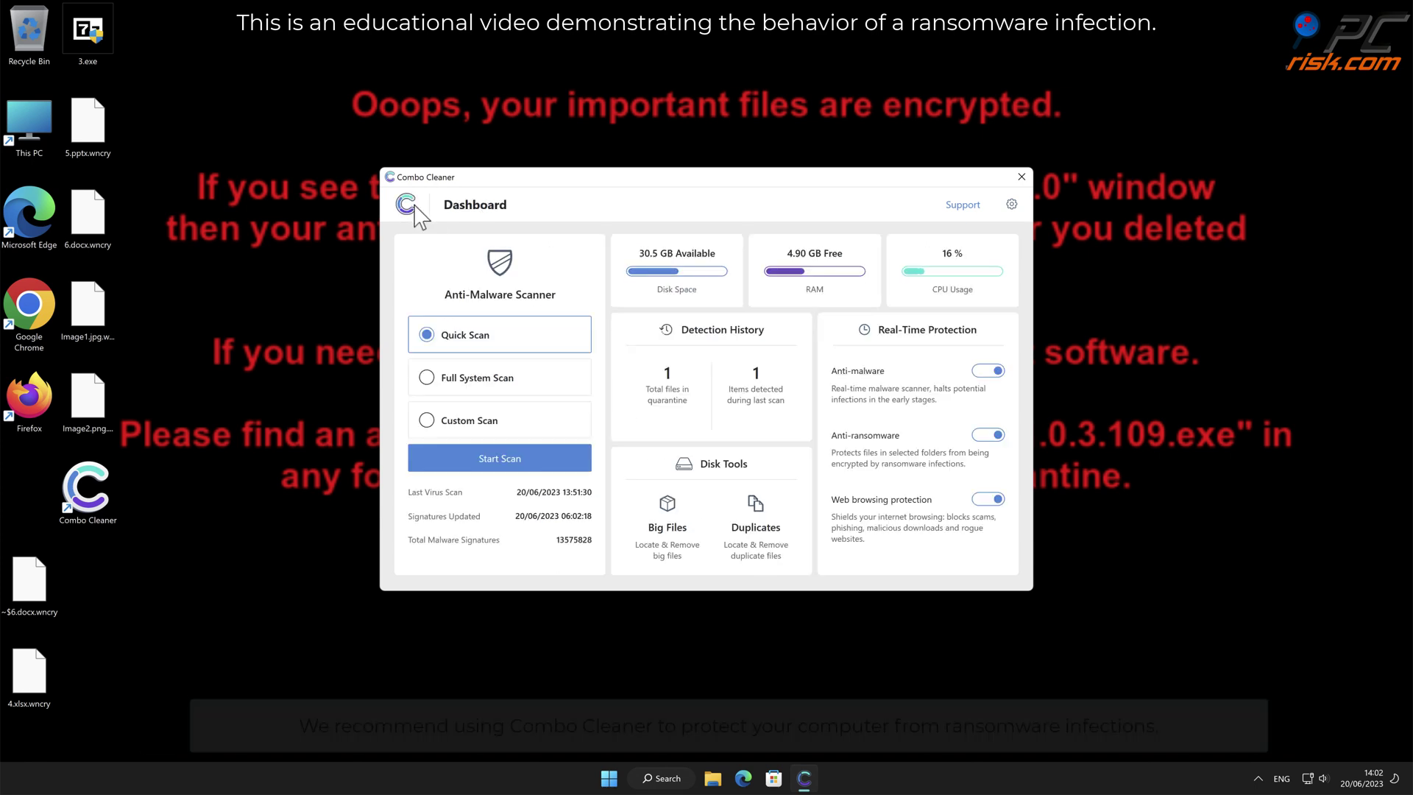